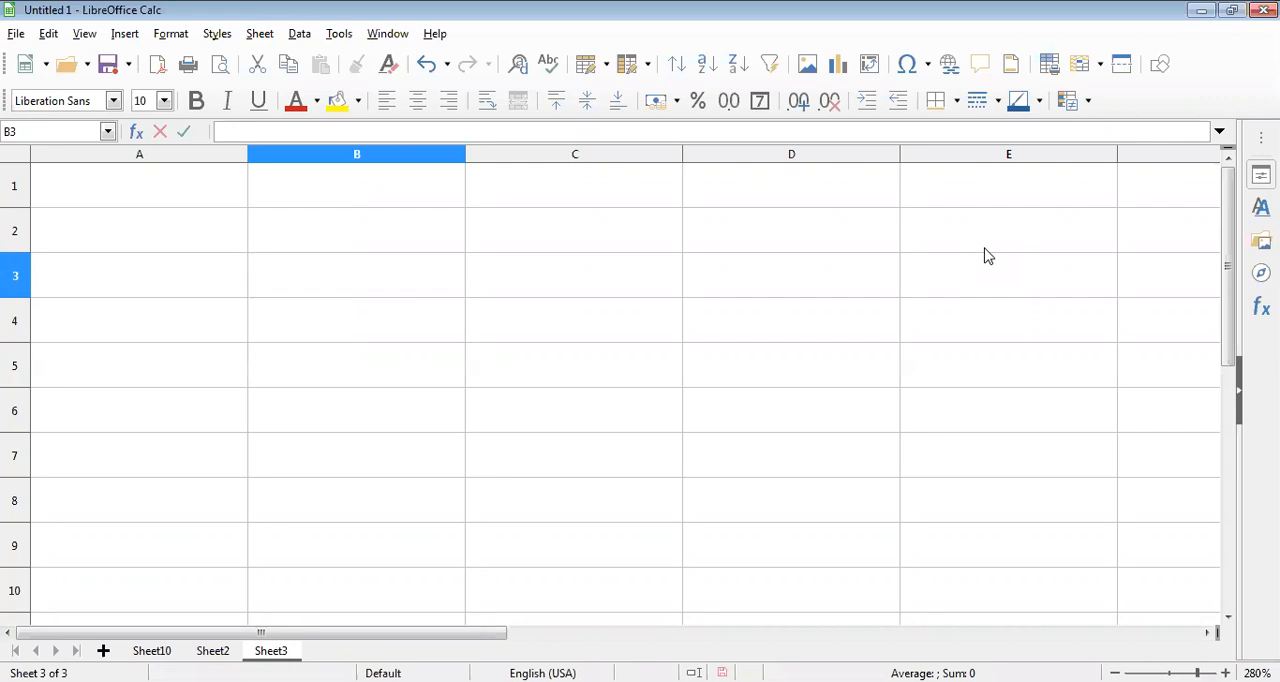
Step: Enter the value 56.548 in cell B3
{"action": "type", "text": "56.548"}
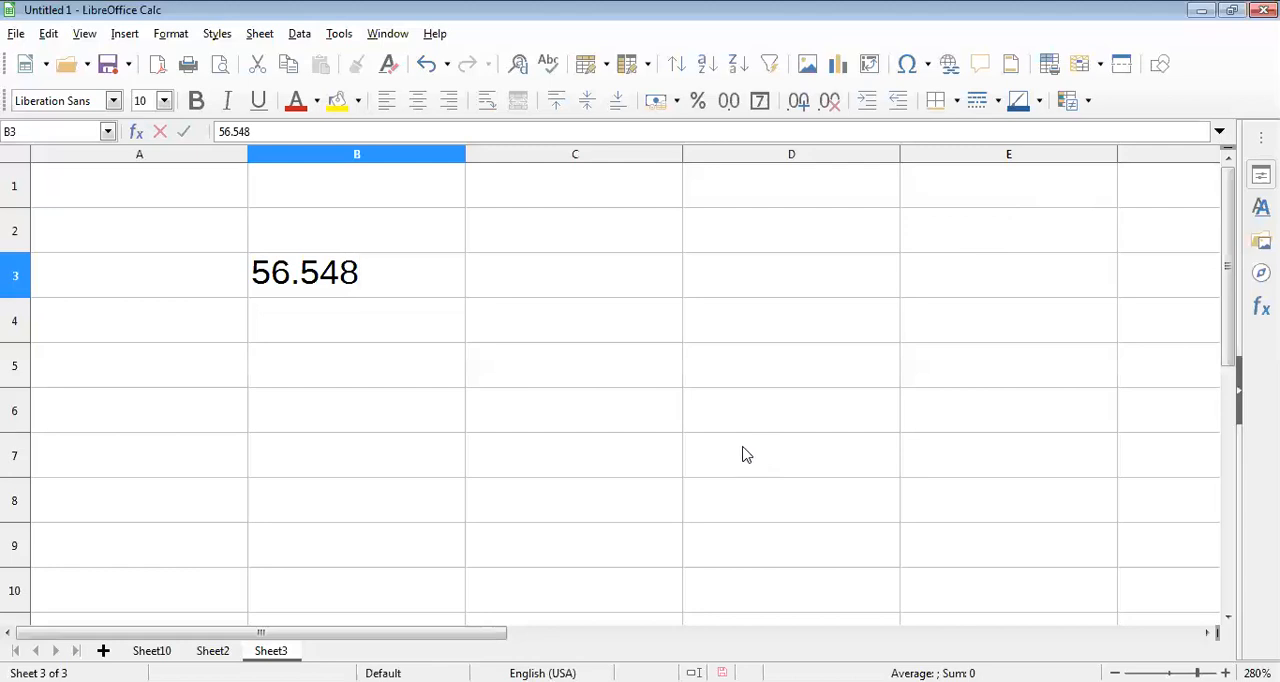
{"action": "scroll", "coordinate": [470, 356], "scroll_direction": "up", "scroll_amount": 2, "text": "ctrl"}
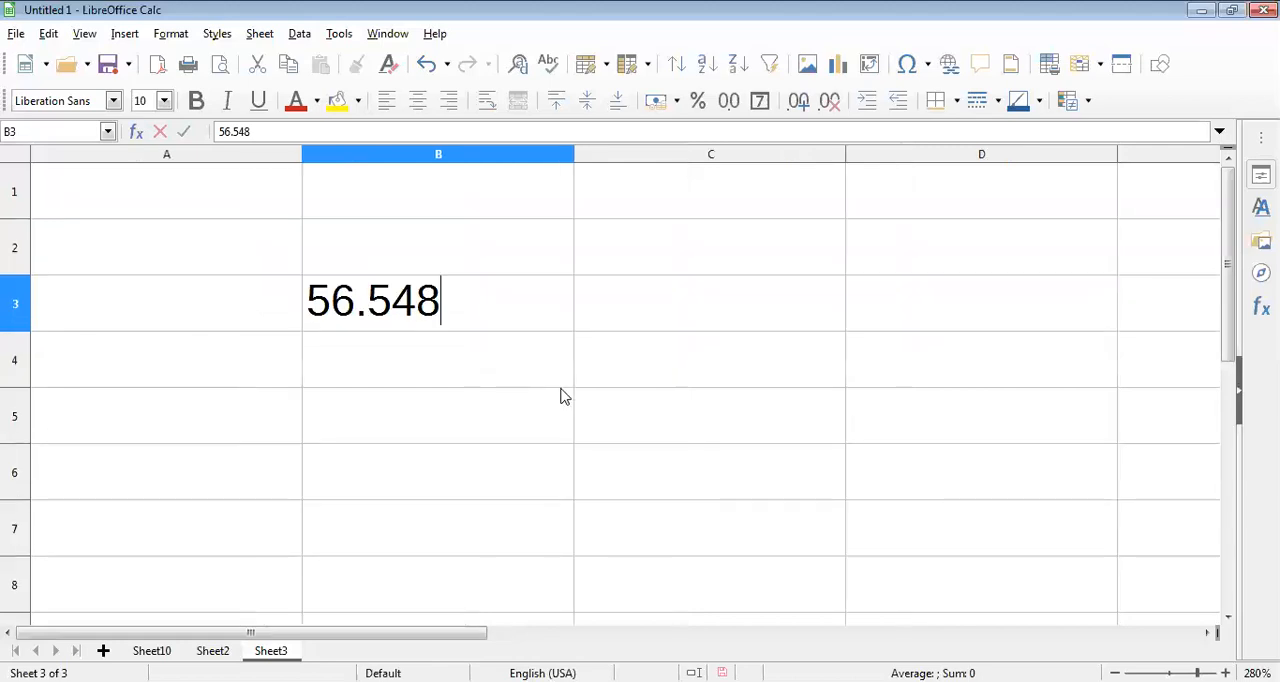
{"action": "scroll", "coordinate": [563, 397], "scroll_direction": "up", "scroll_amount": 1, "text": "ctrl"}
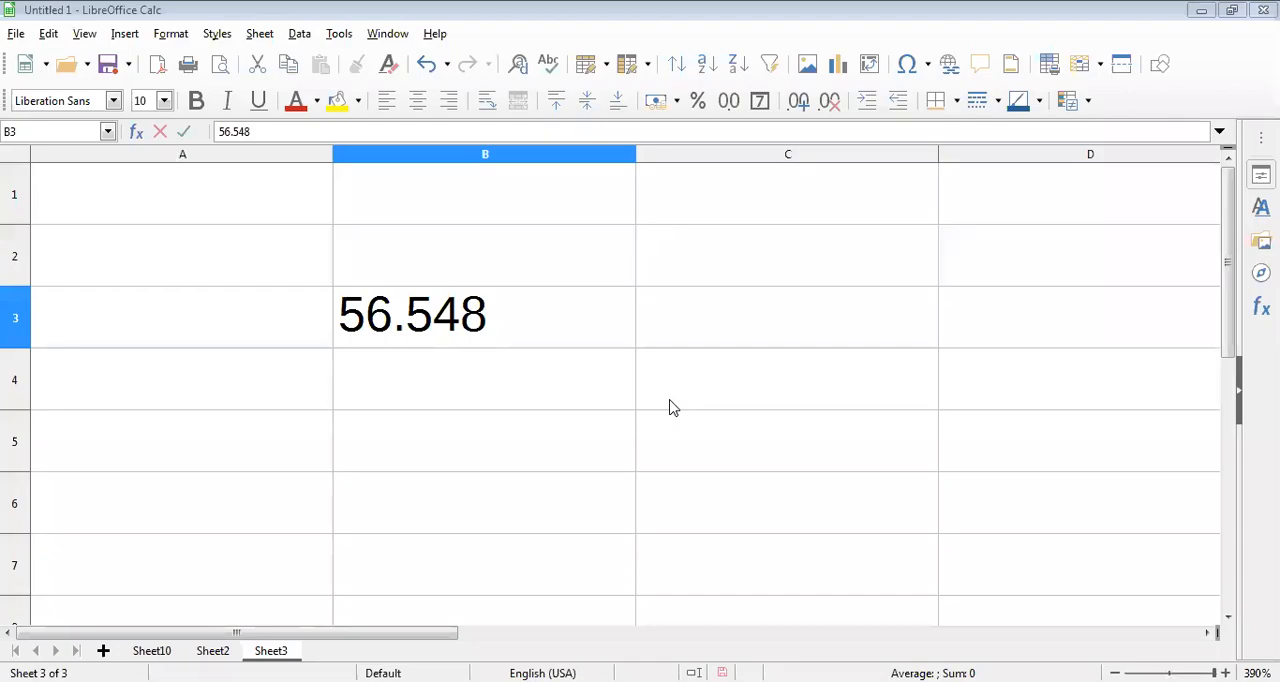
Step: Enter the two-decimal rounded value 56.55 in cell B4, directly below 56.548
{"action": "left_click", "coordinate": [586, 379]}
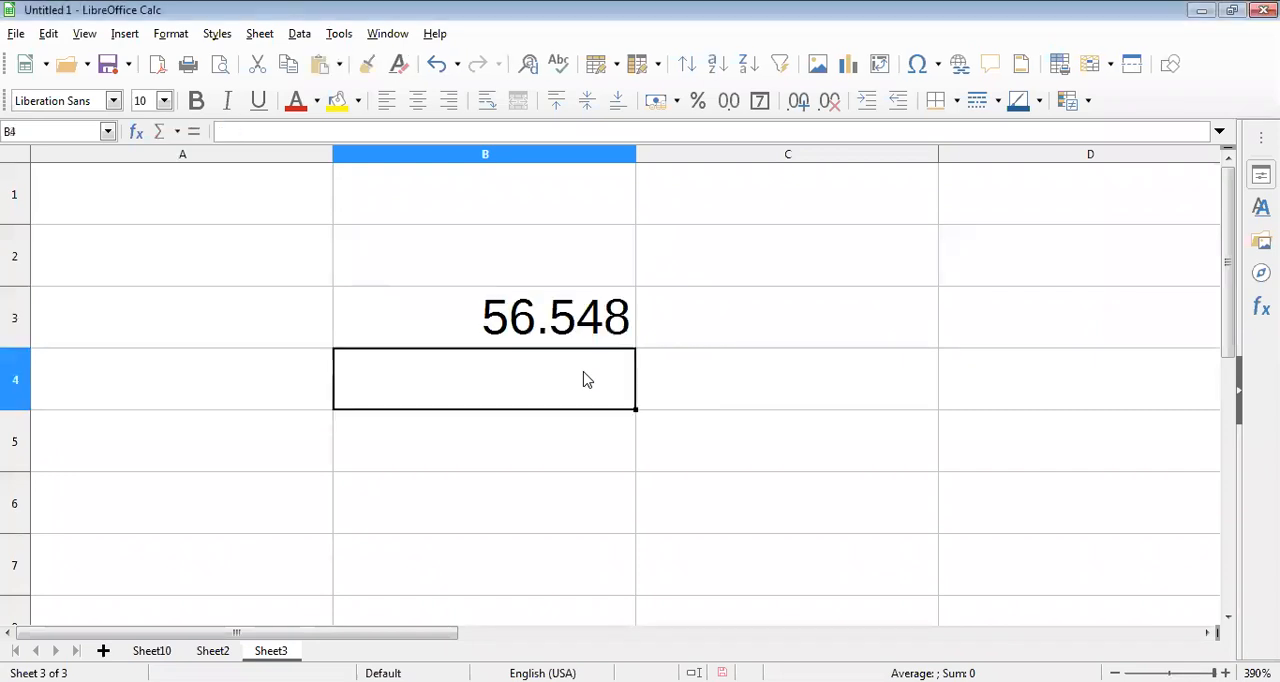
{"action": "type", "text": "56"}
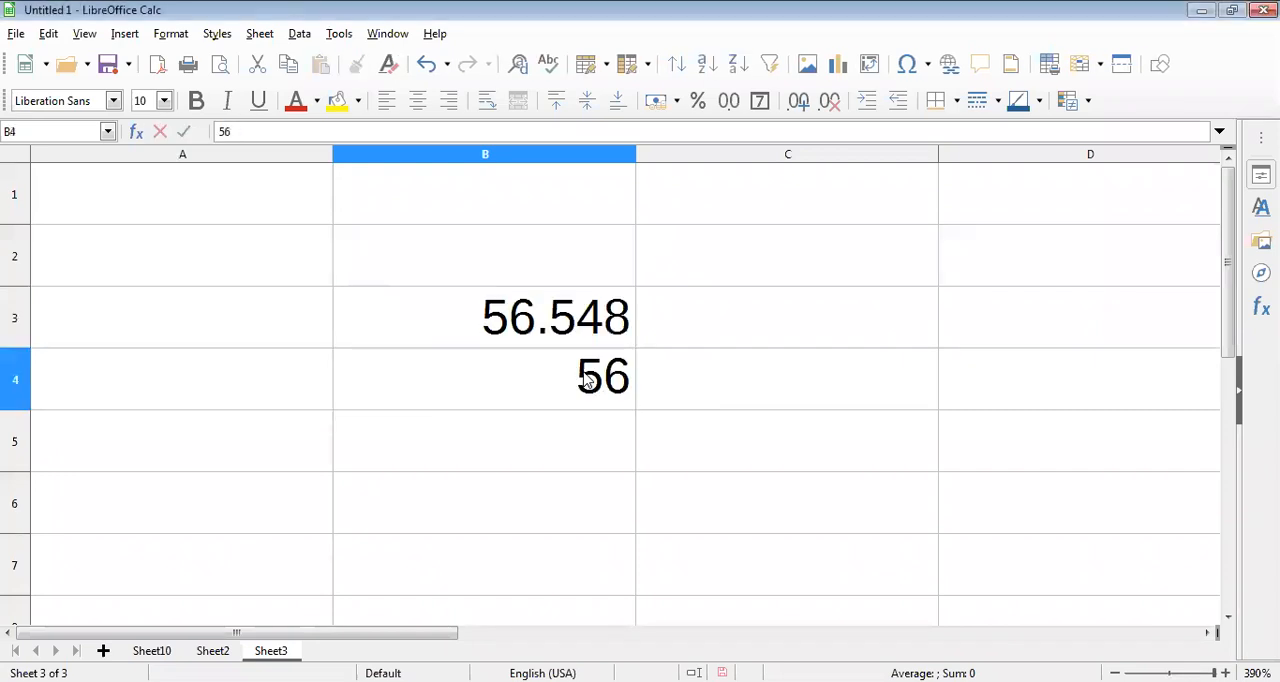
{"action": "type", "text": "."}
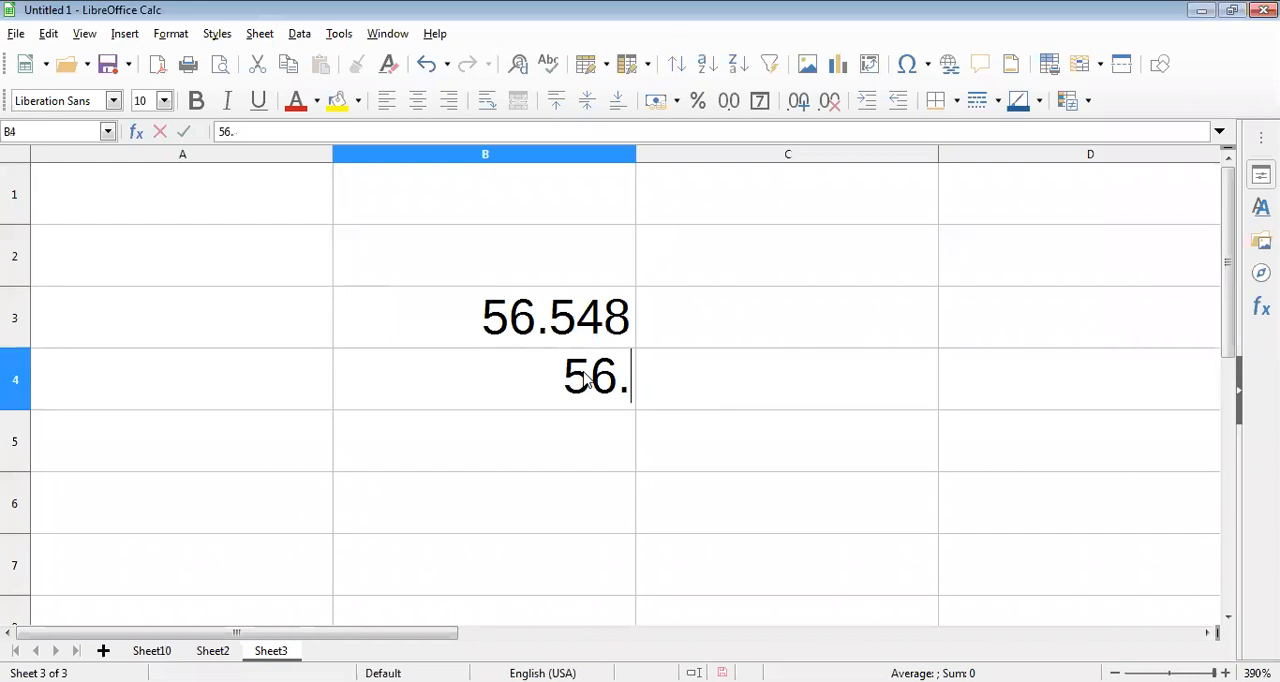
{"action": "type", "text": "5"}
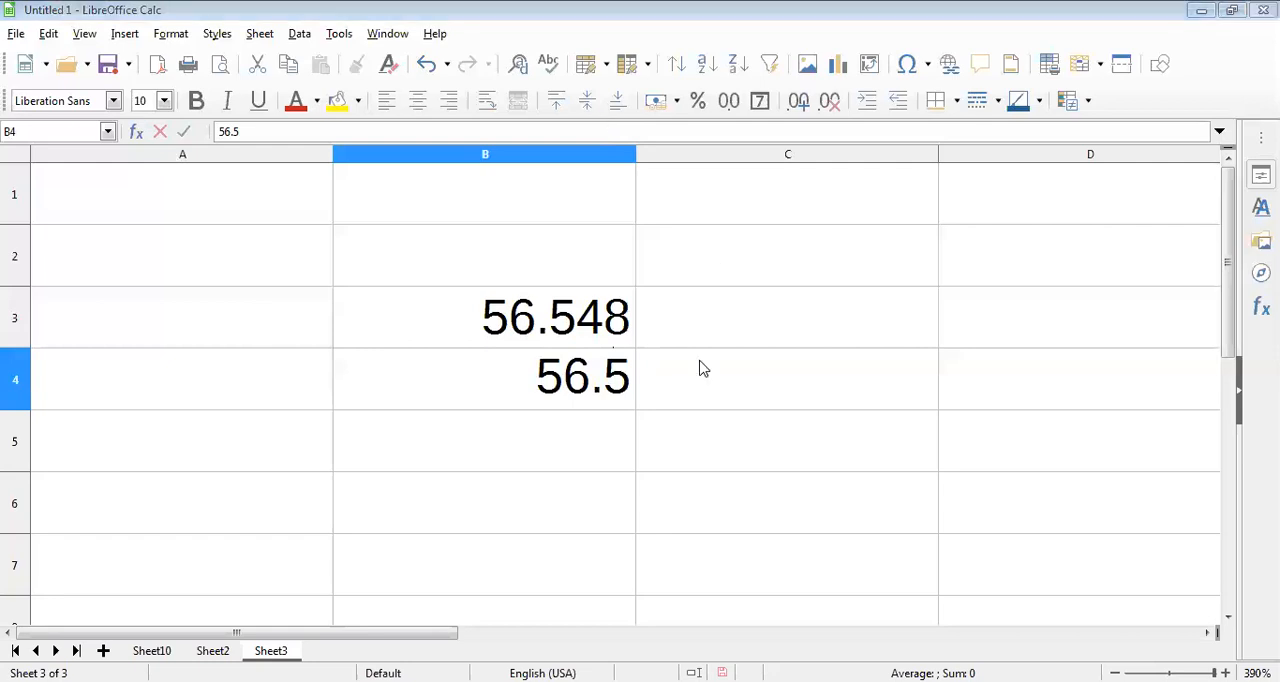
{"action": "type", "text": "5"}
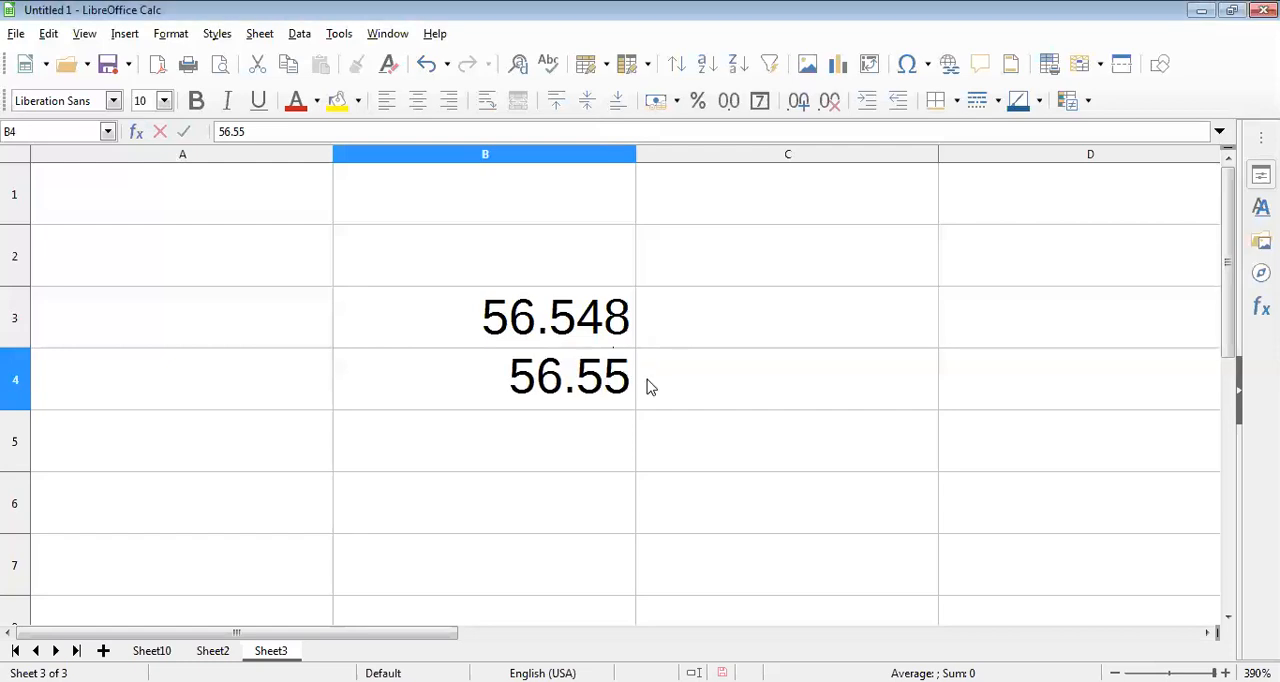
Step: Enter the value 87.562 in cell C3
{"action": "left_click", "coordinate": [815, 319]}
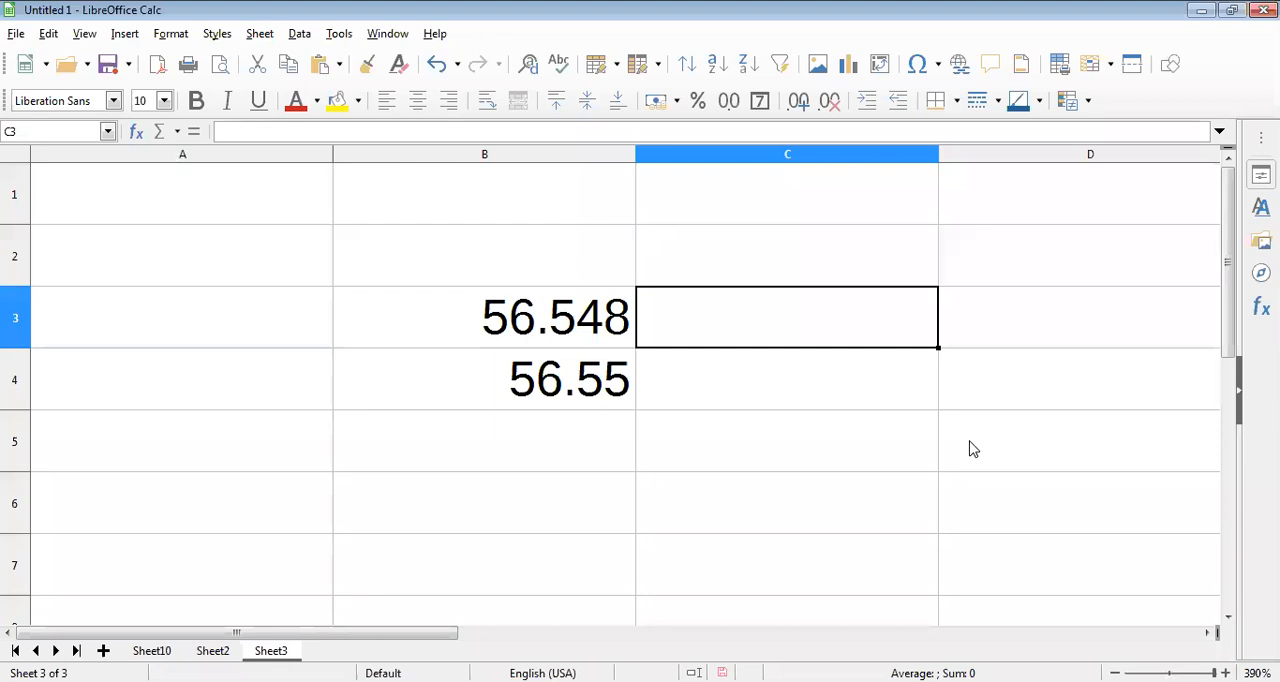
{"action": "type", "text": "87"}
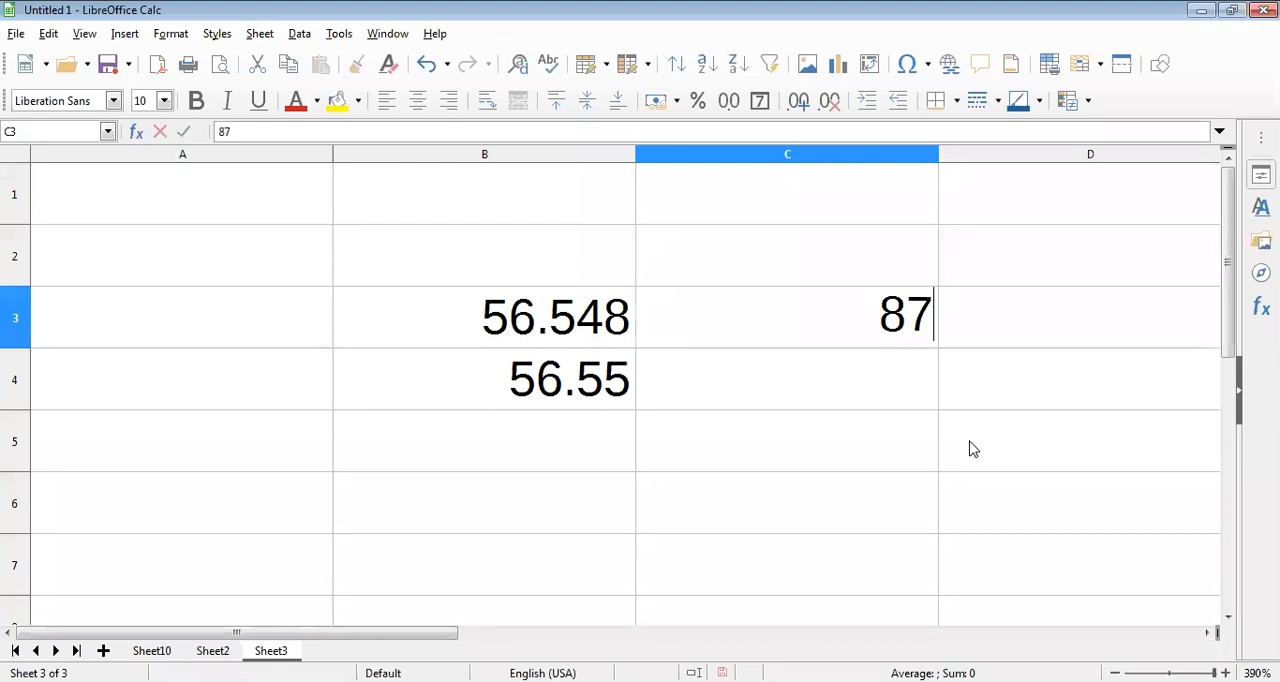
{"action": "type", "text": ".5"}
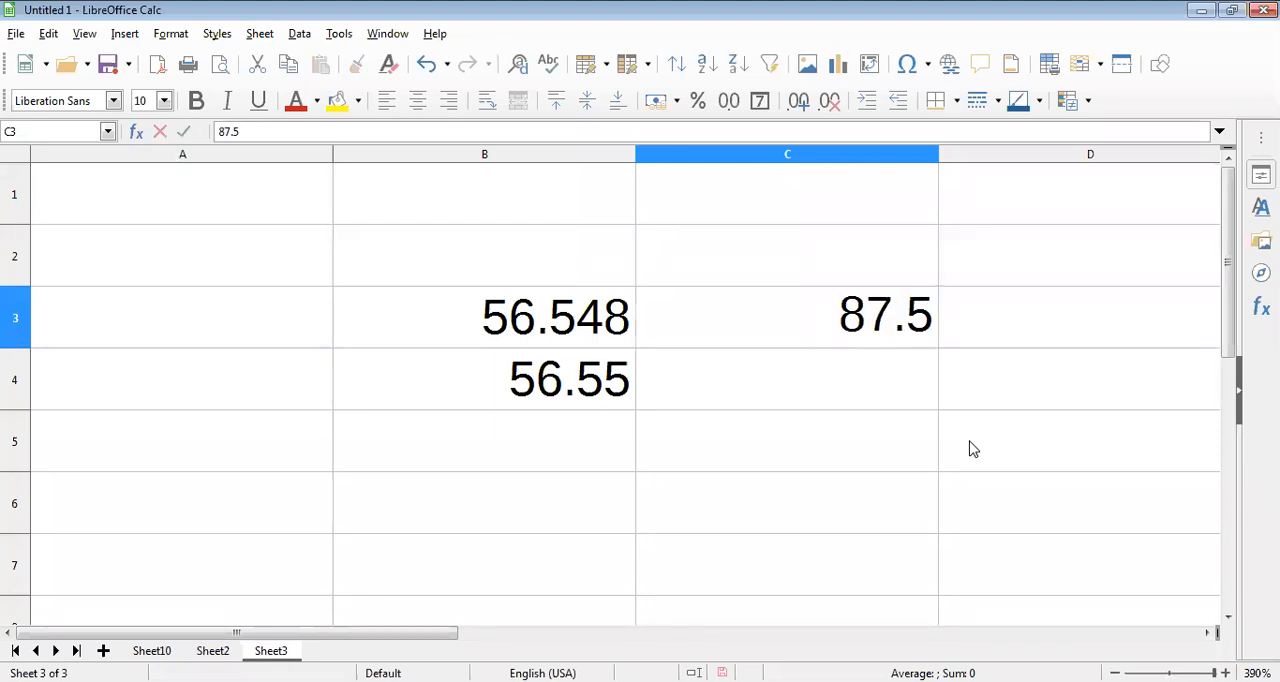
{"action": "type", "text": "62"}
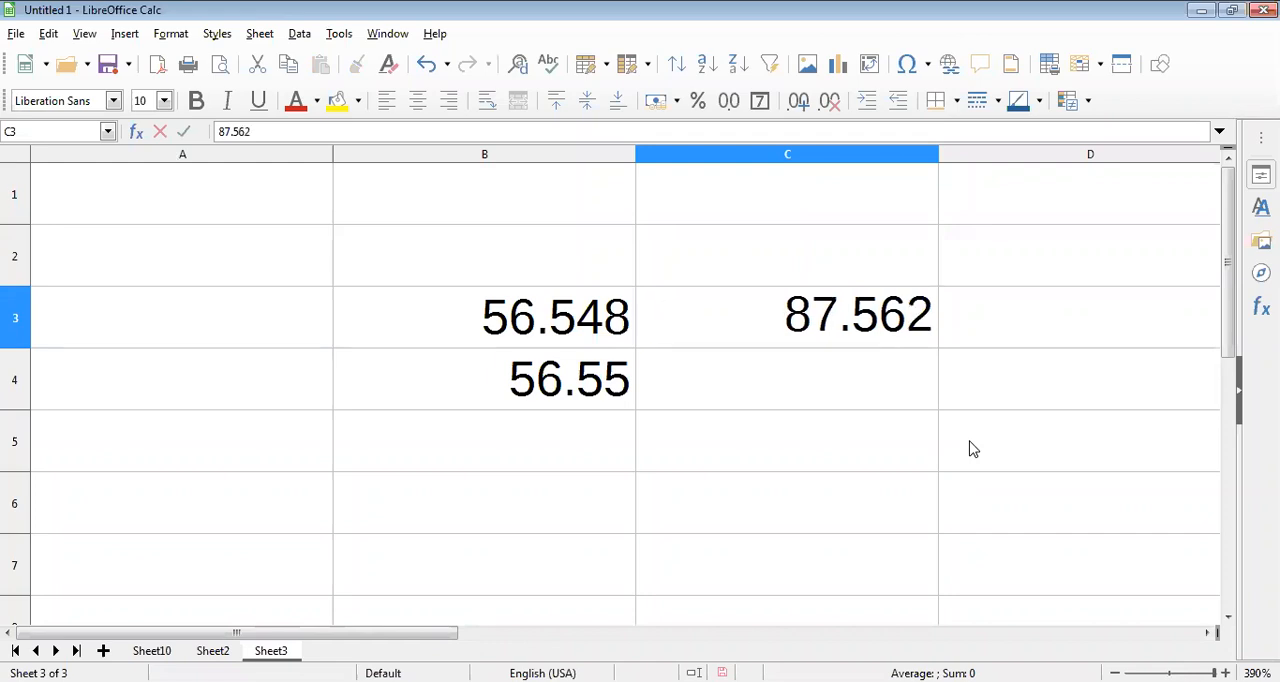
{"action": "key", "text": "Return"}
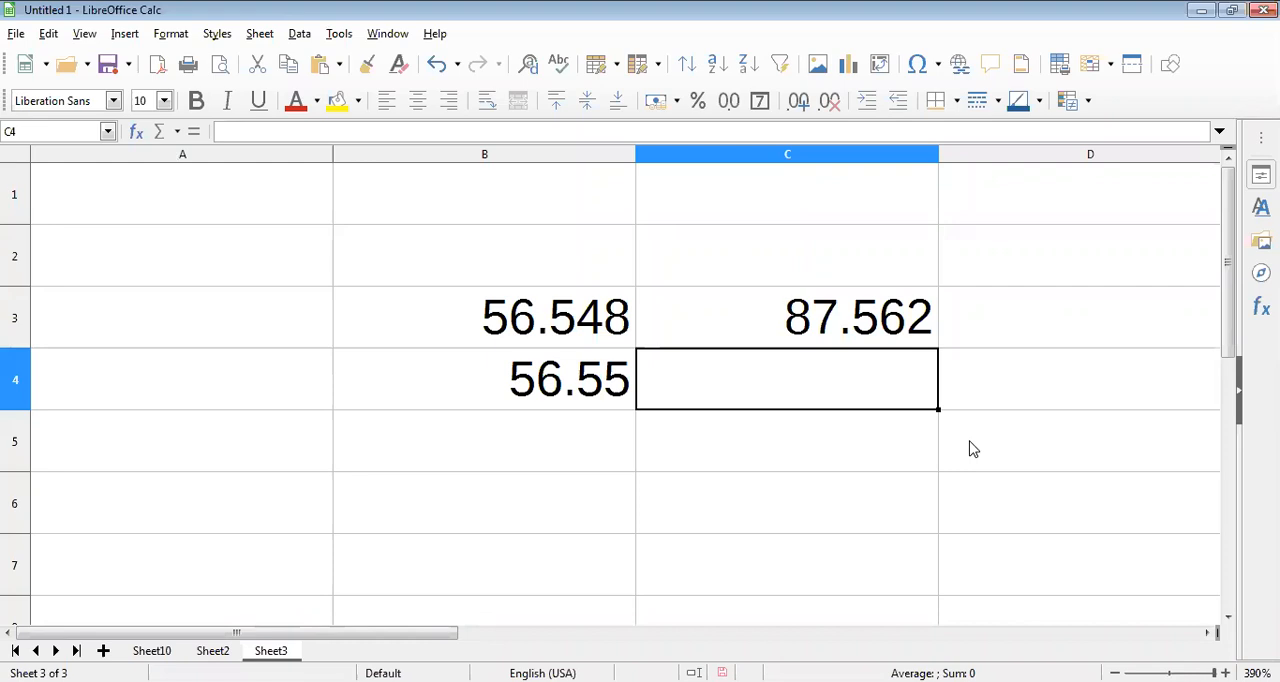
Step: Enter the two-decimal rounded value 87.56 in cell C4, directly below 87.562
{"action": "type", "text": "87."}
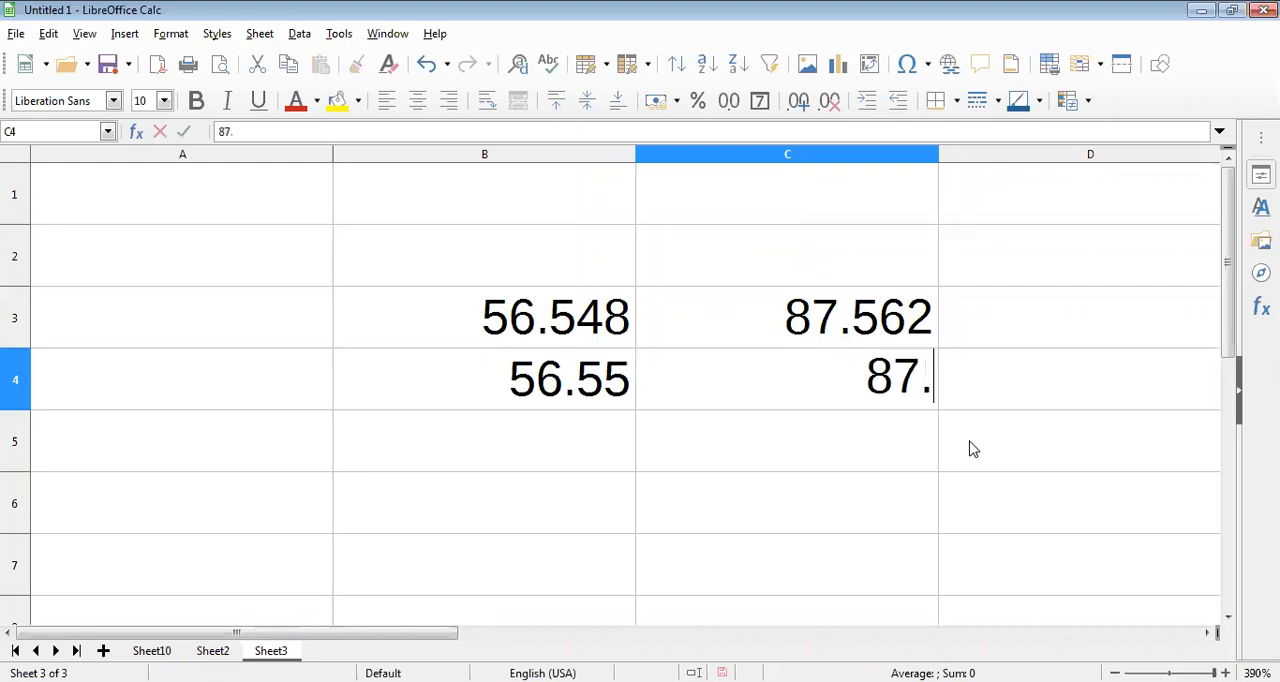
{"action": "type", "text": "56"}
{"action": "key", "text": "Return"}
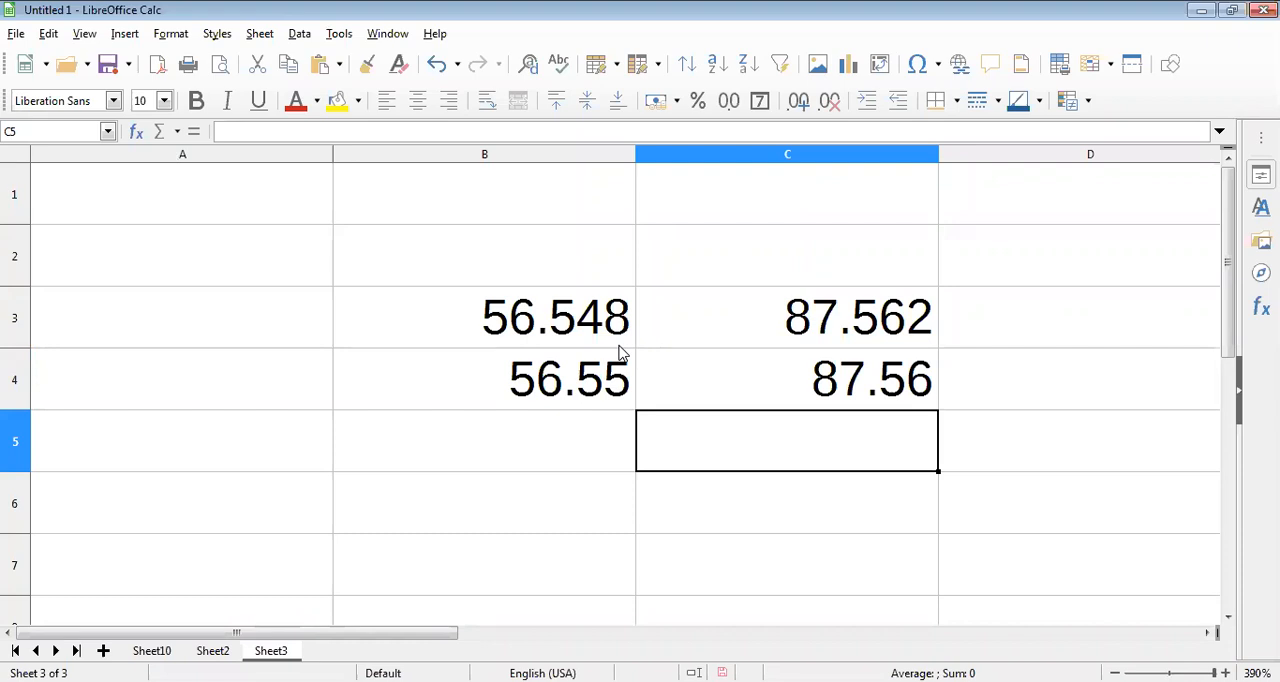
Step: Clear the contents of the range B2:C5, including all four example numbers
{"action": "left_click_drag", "start_coordinate": [560, 277], "coordinate": [858, 432]}
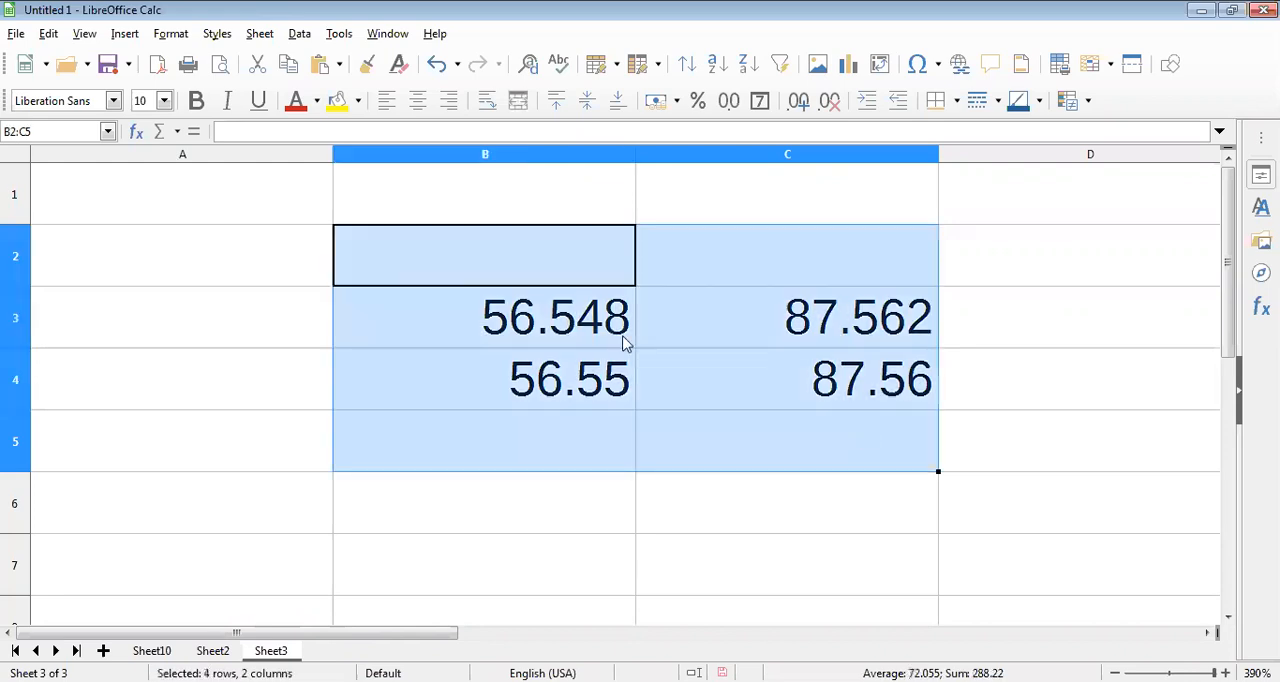
{"action": "key", "text": "Delete"}
Step: Enter the formula =ROUND(56.448,2) in cell B2 to round the number to two decimal places
{"action": "left_click", "coordinate": [528, 272]}
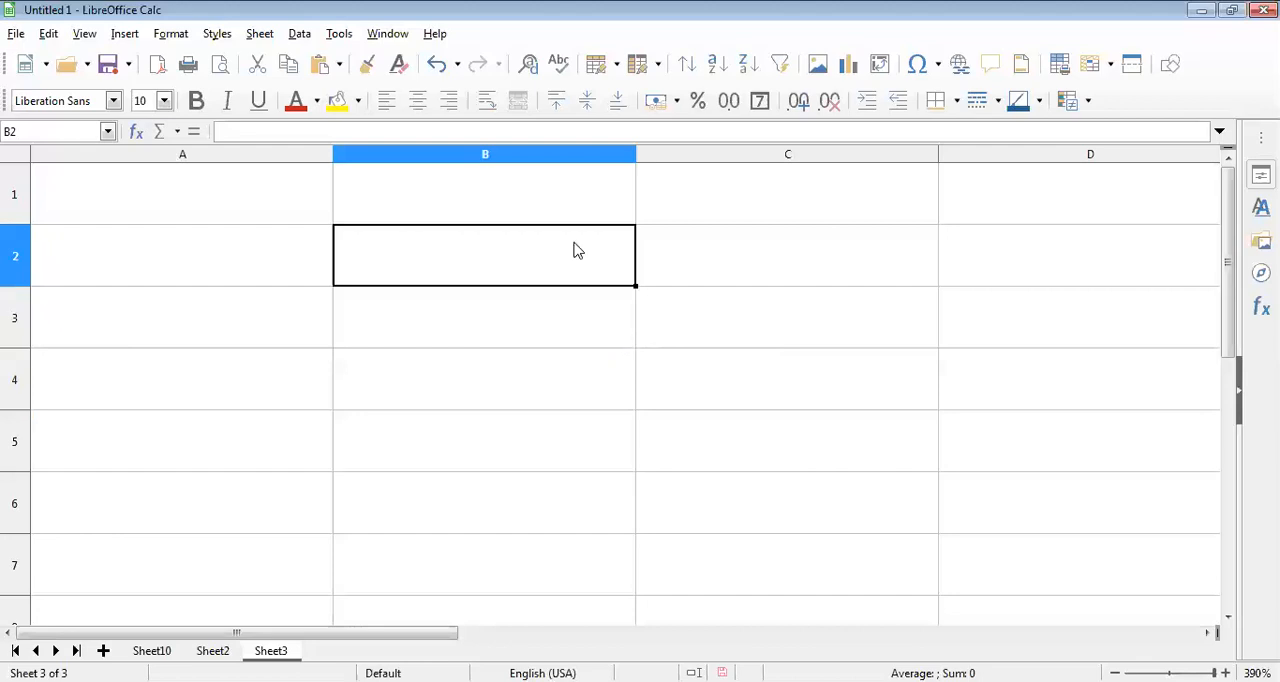
{"action": "type", "text": "=ROUND"}
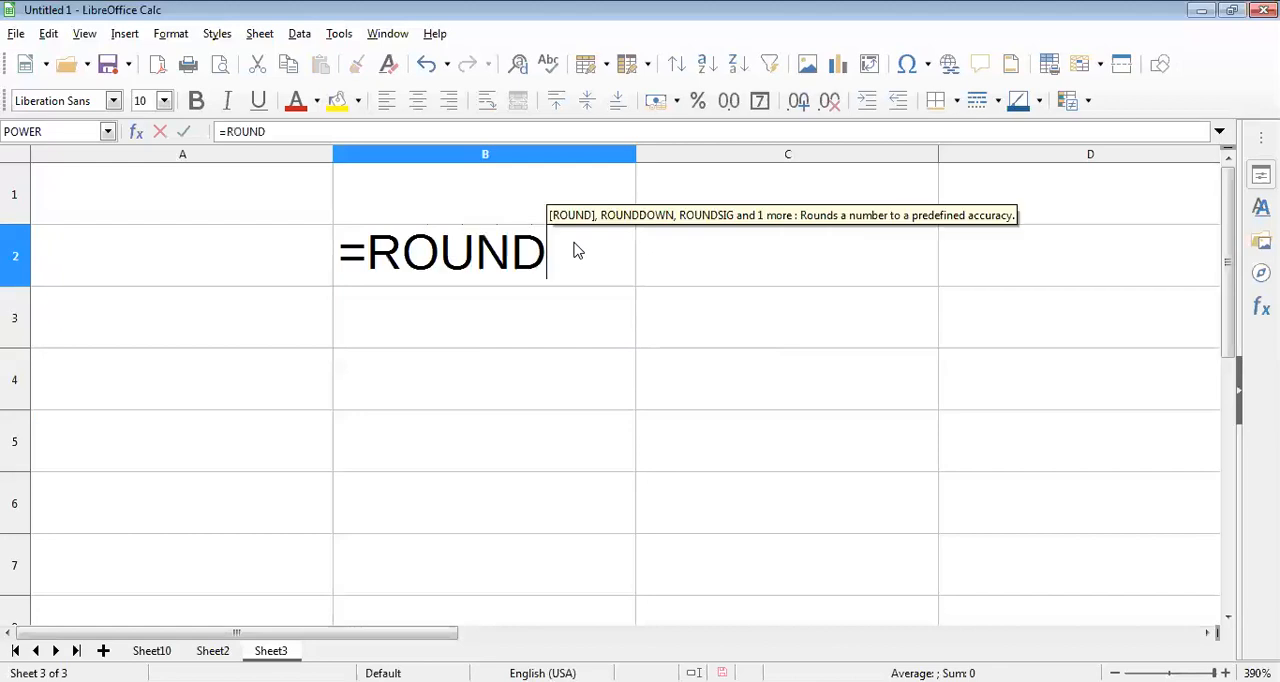
{"action": "type", "text": "("}
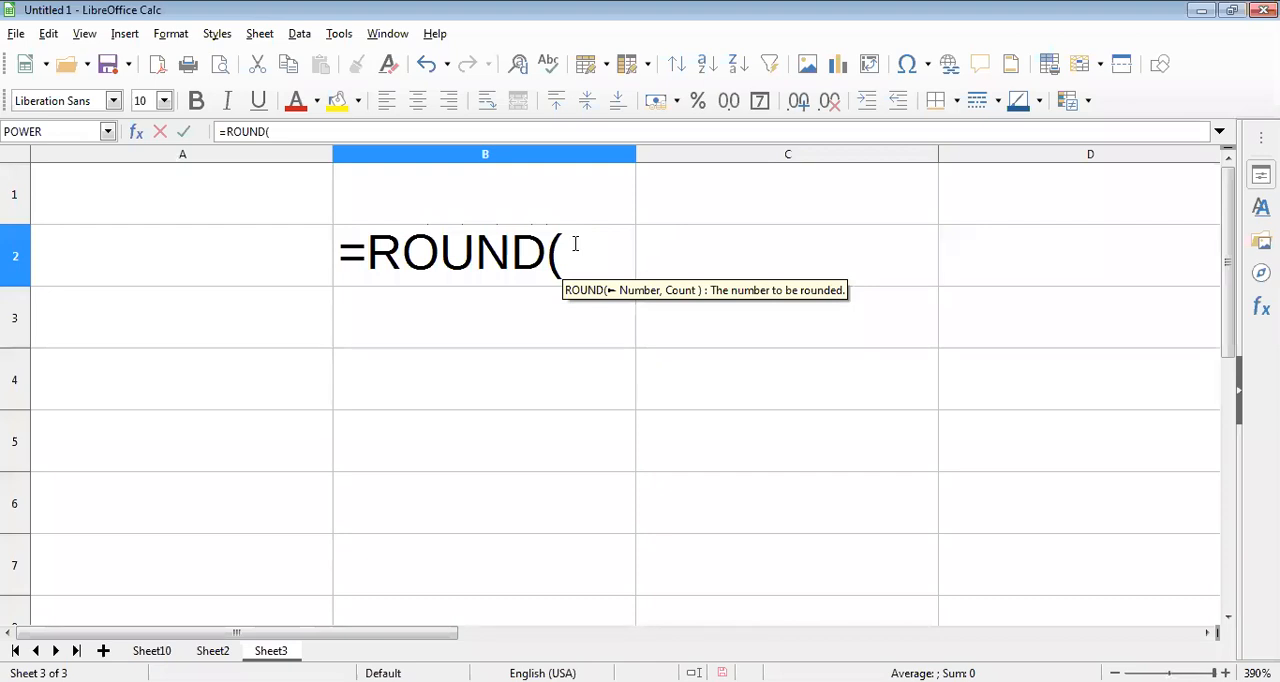
{"action": "type", "text": "56."}
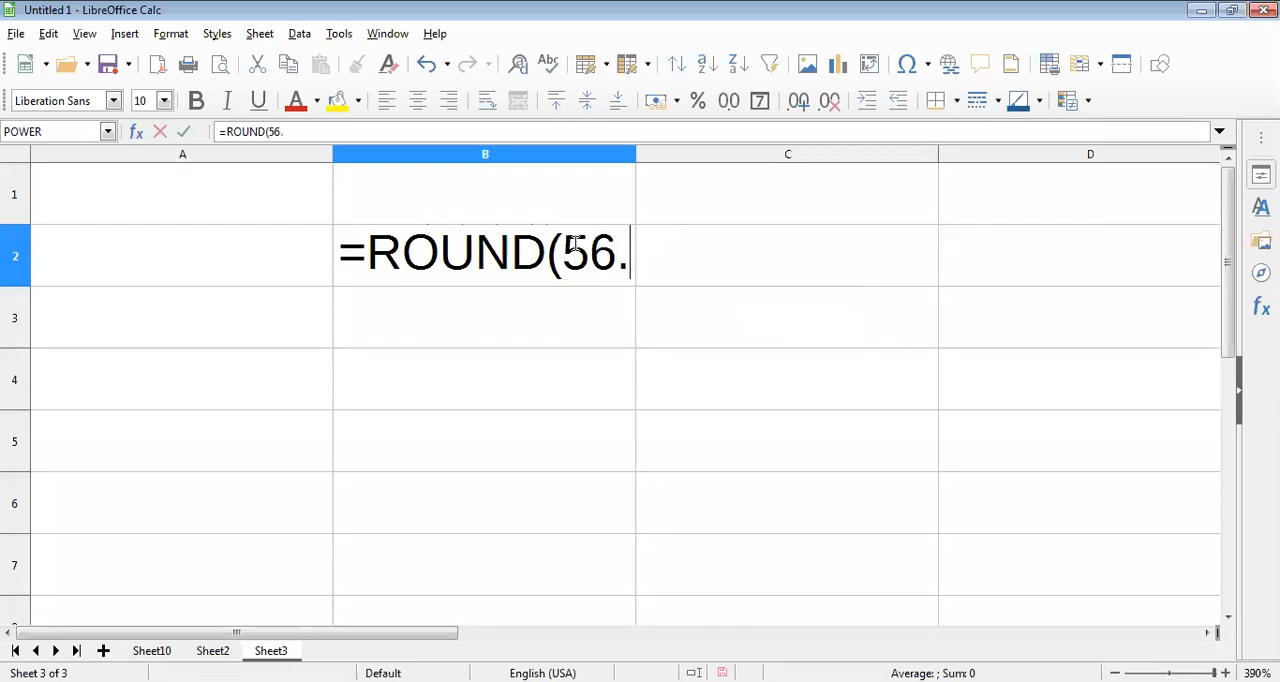
{"action": "type", "text": "4"}
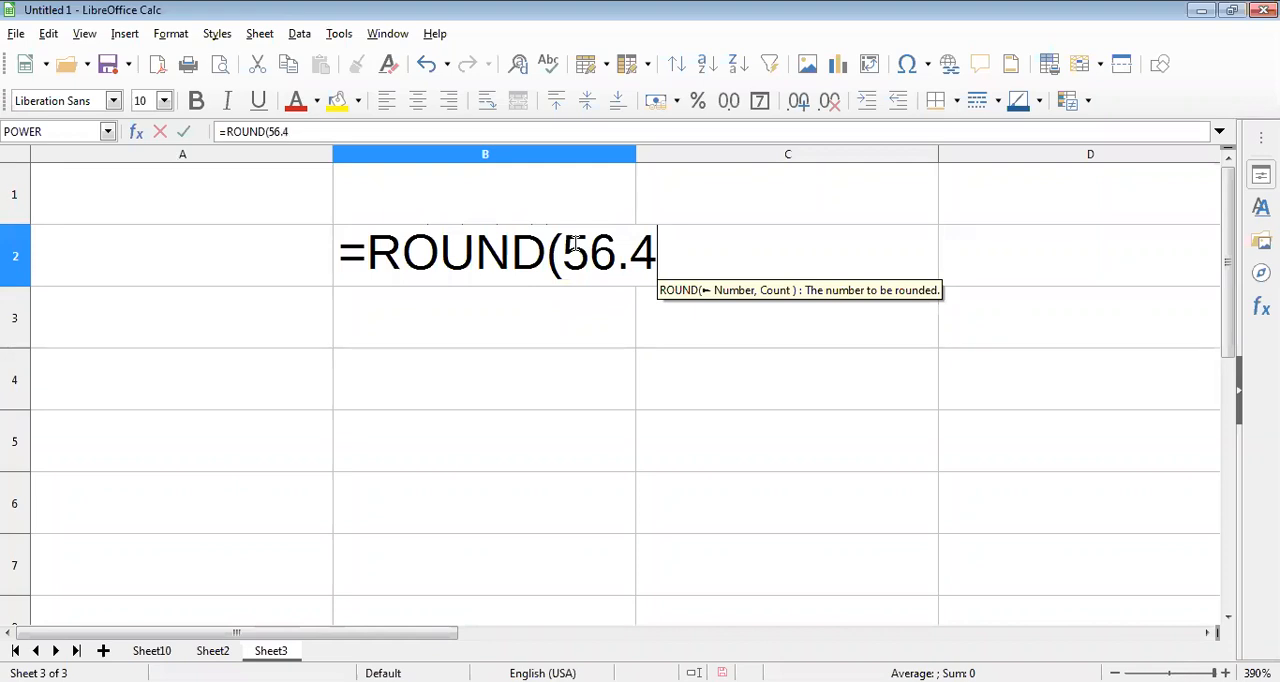
{"action": "type", "text": "4"}
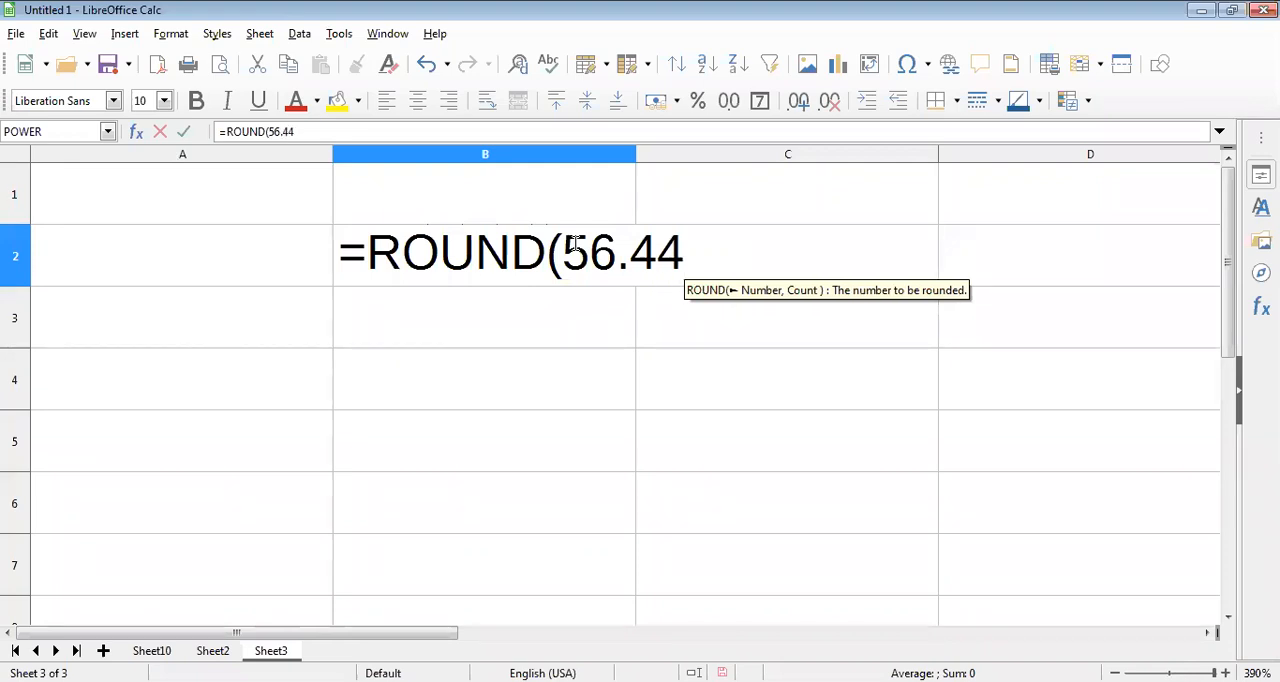
{"action": "type", "text": "8"}
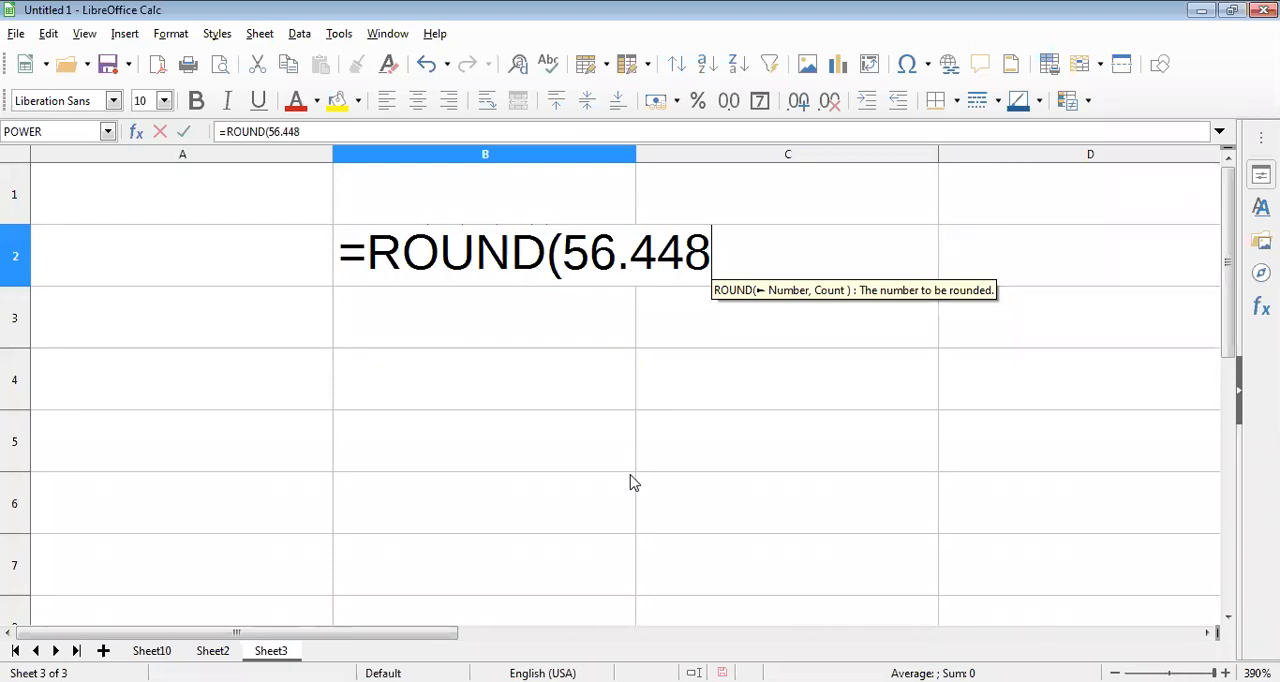
{"action": "type", "text": ","}
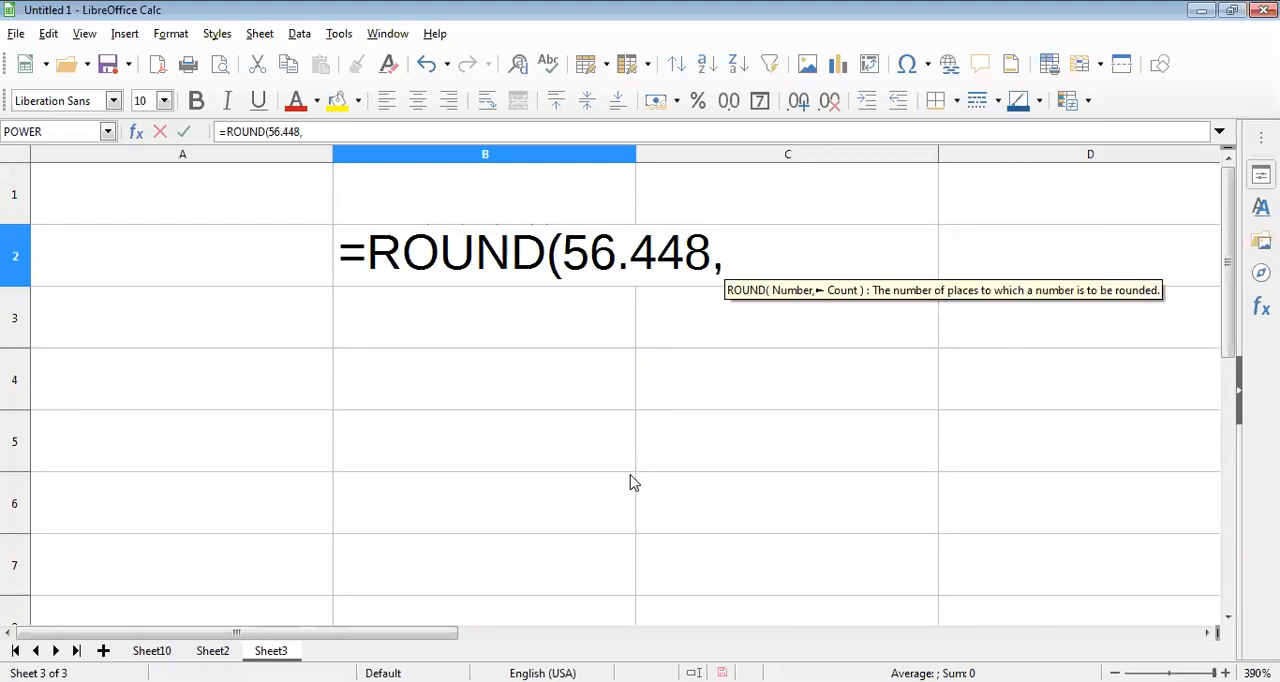
{"action": "type", "text": "2)"}
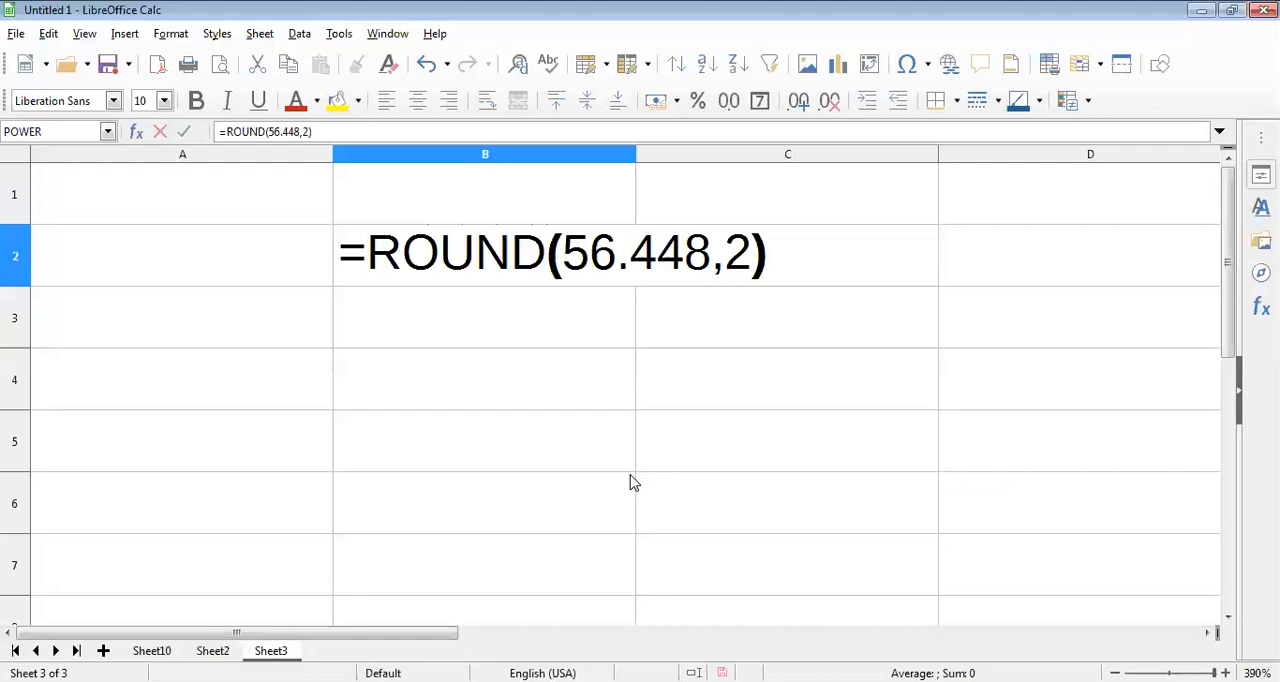
{"action": "key", "text": "Return"}
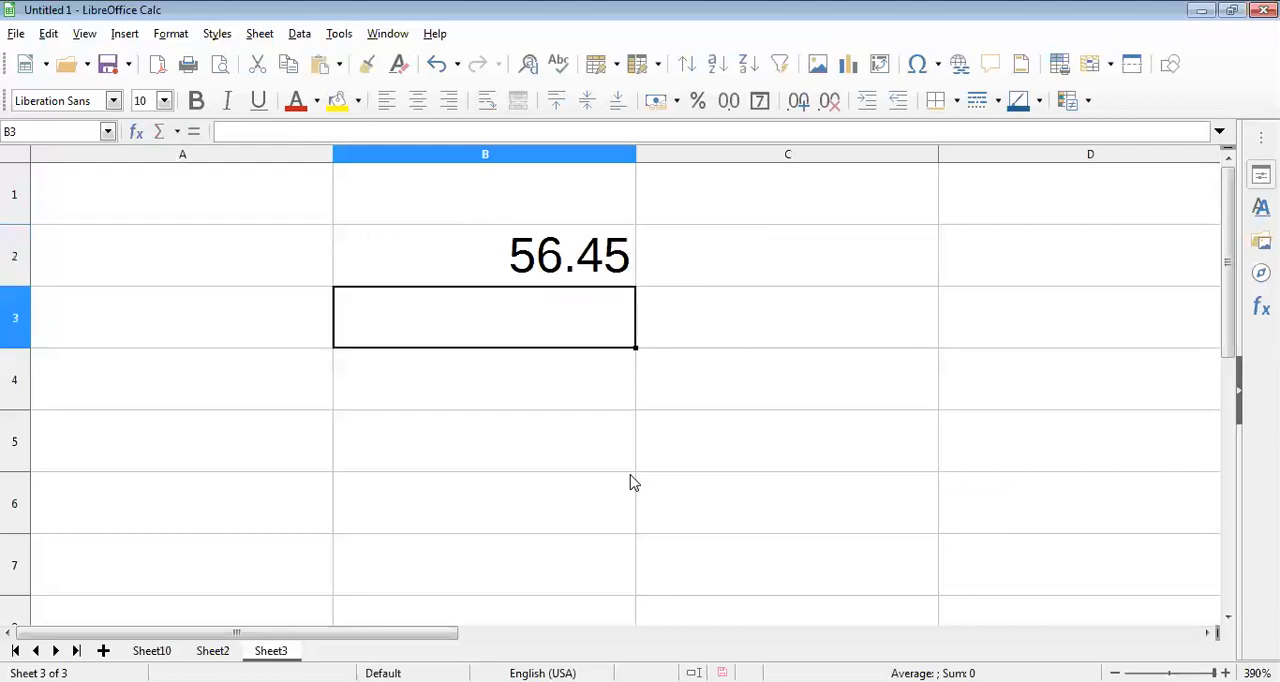
Step: Reopen the ROUND formula in cell B2 to review its number and count arguments, leaving it as entered
{"action": "left_click", "coordinate": [598, 260]}
{"action": "key", "text": "F2"}
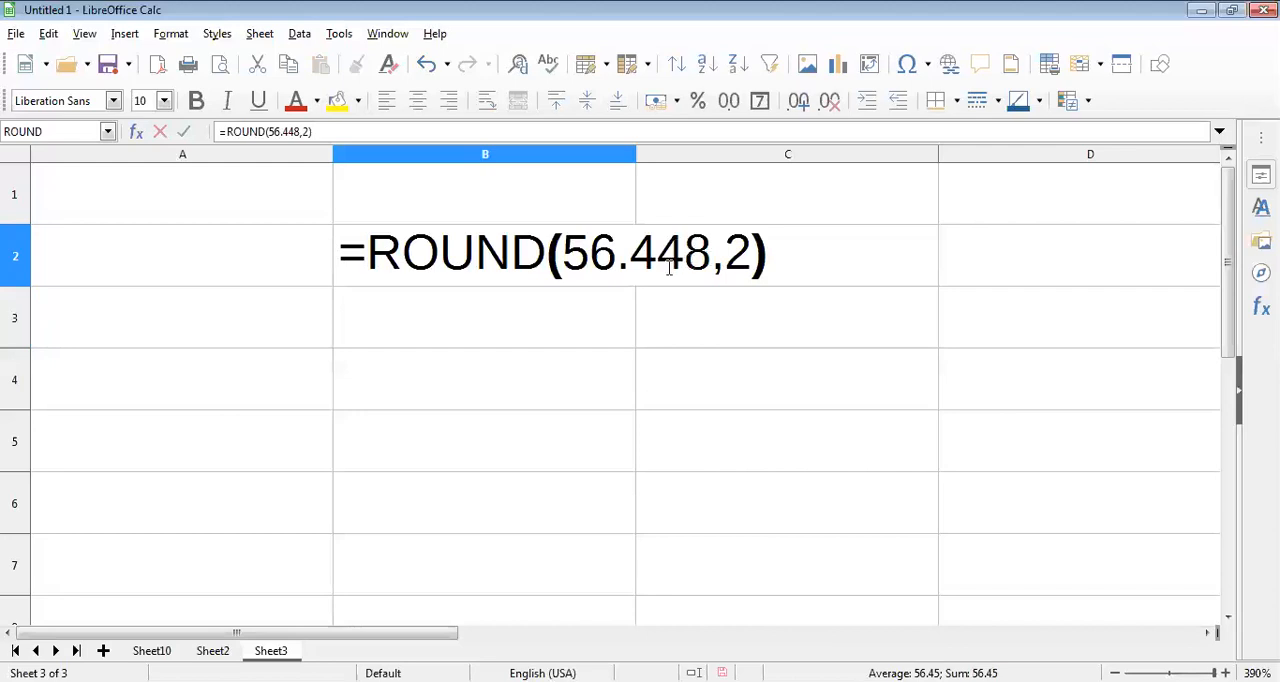
{"action": "left_click", "coordinate": [600, 273]}
{"action": "key", "text": "Return"}
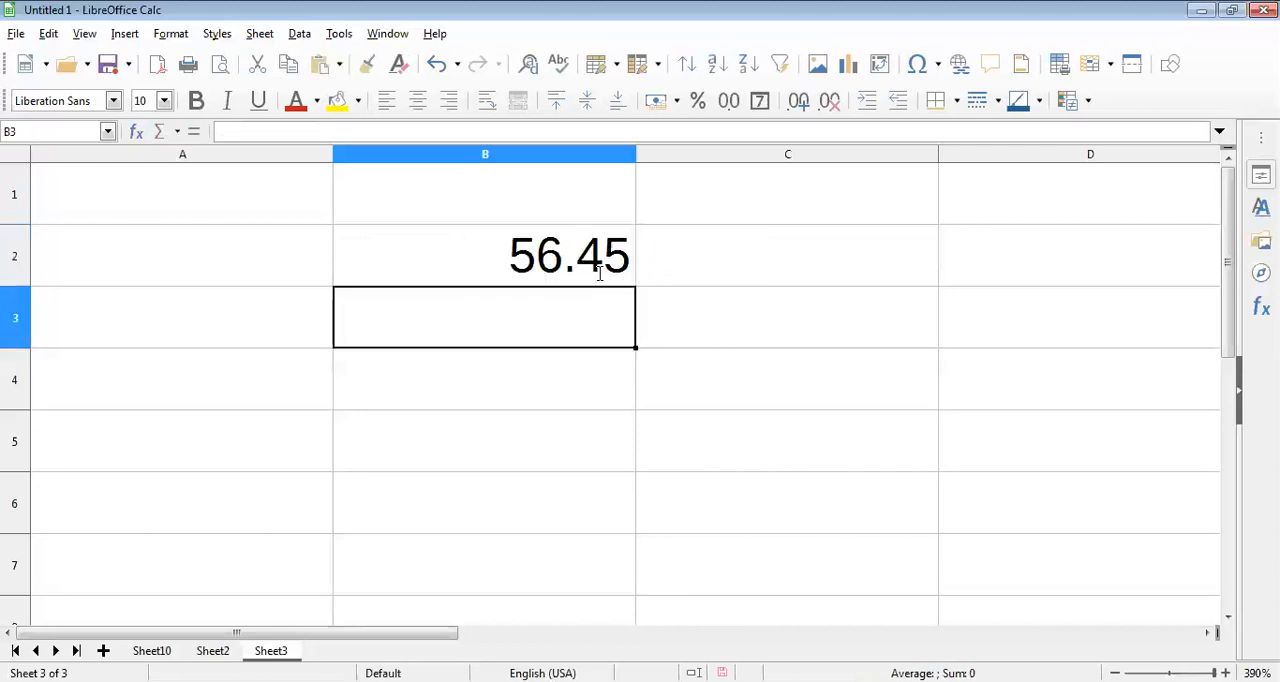
Step: Enter the formula =ROUND(66.9843,2) in cell B4 to round the number to two decimal places
{"action": "key", "text": "Return"}
{"action": "type", "text": "="}
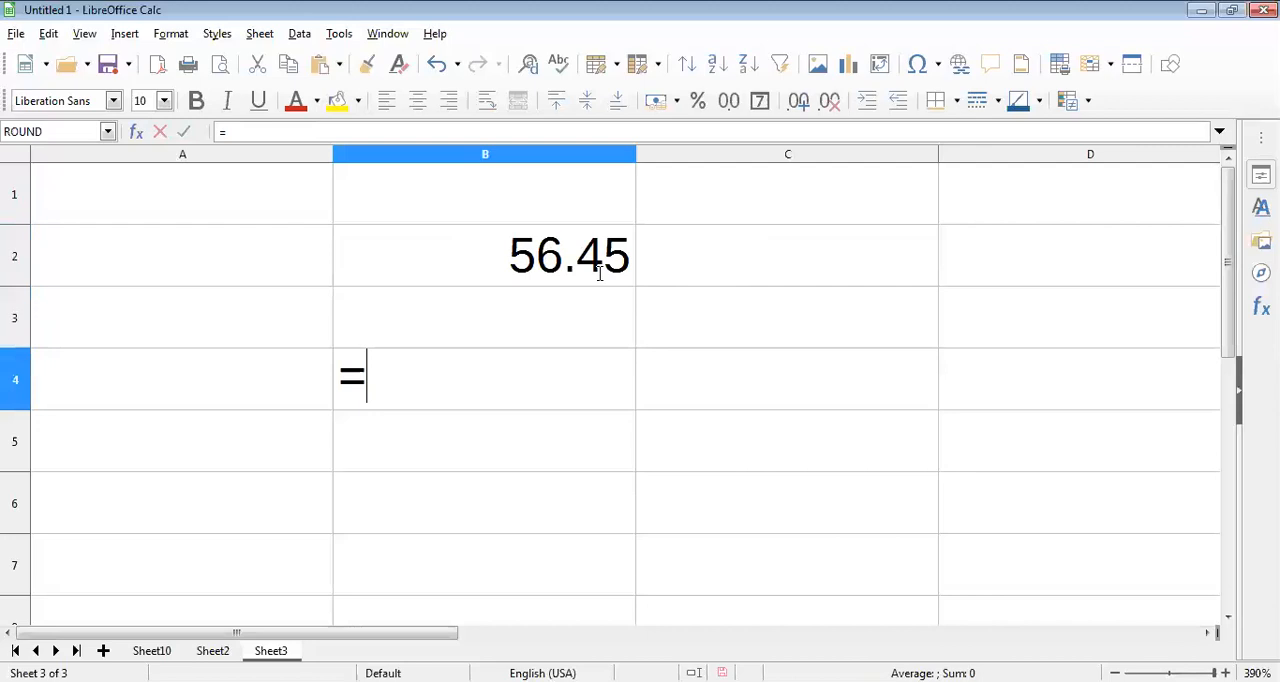
{"action": "type", "text": "ROUND("}
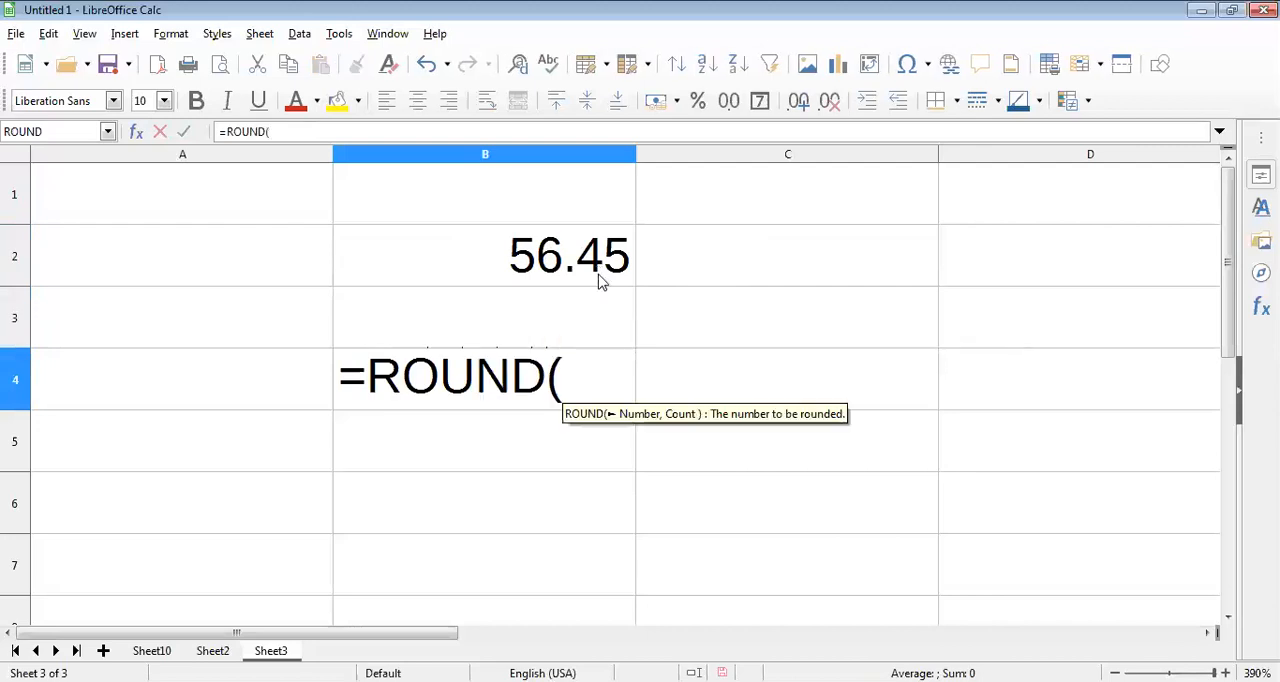
{"action": "type", "text": "66"}
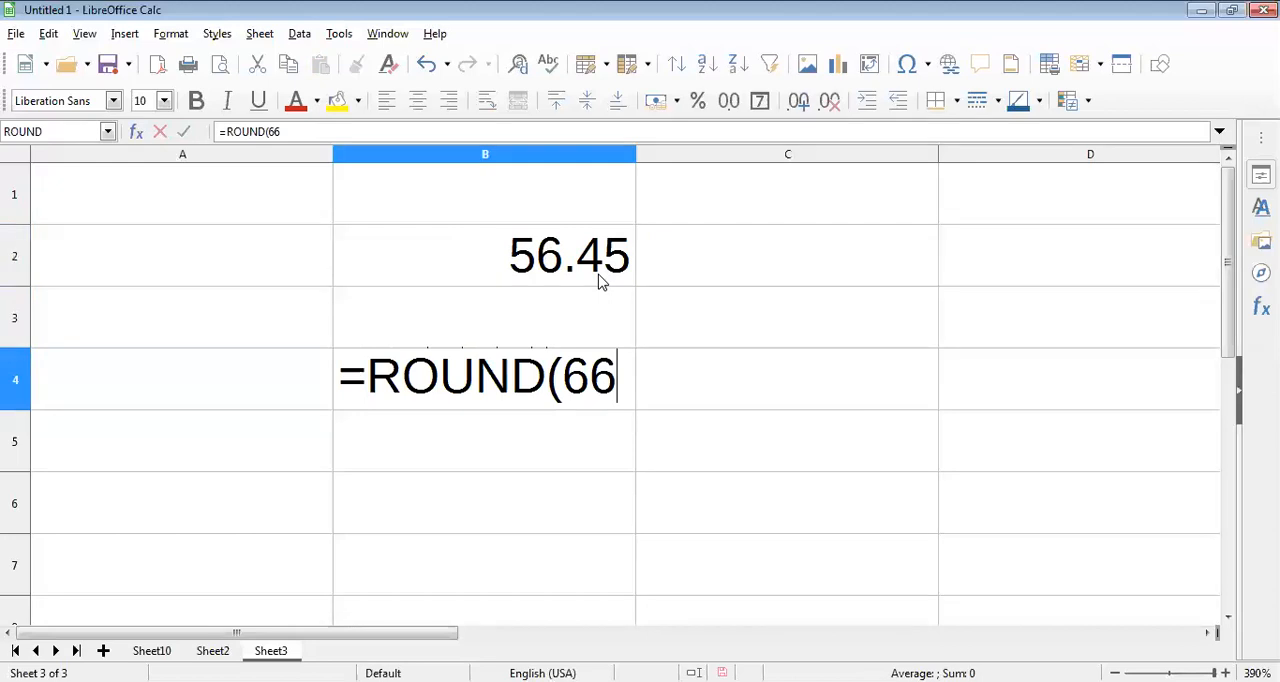
{"action": "type", "text": ".98"}
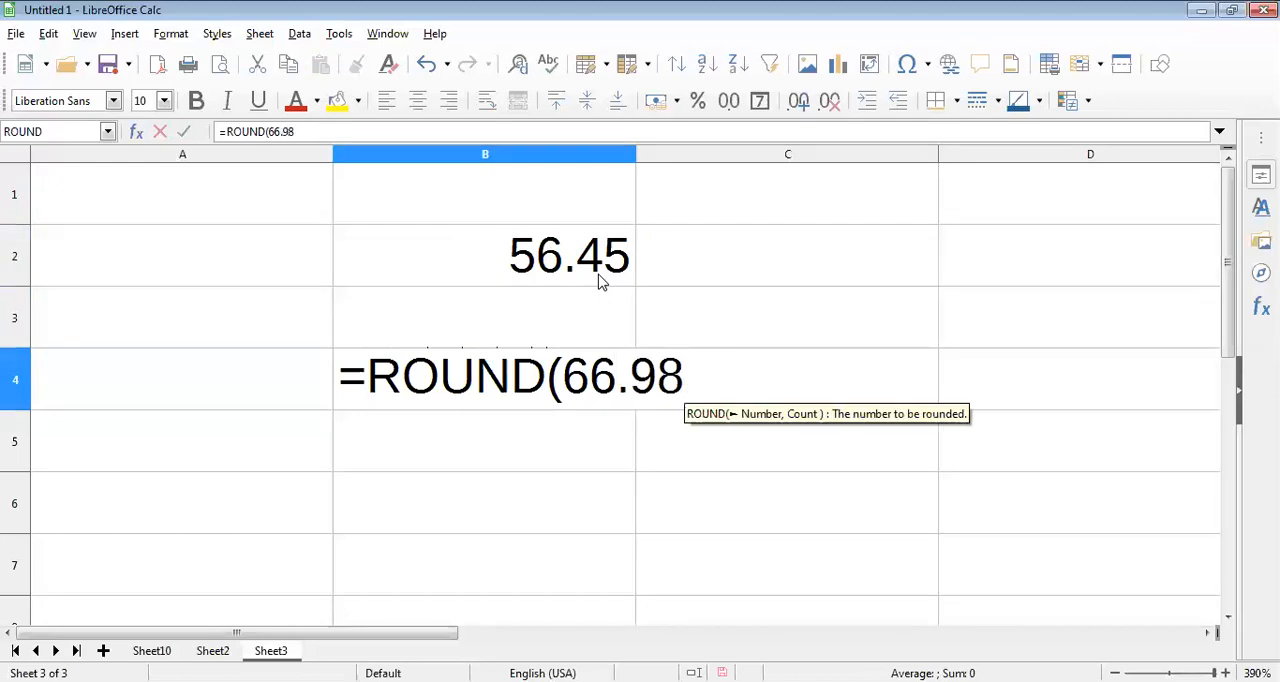
{"action": "type", "text": "4"}
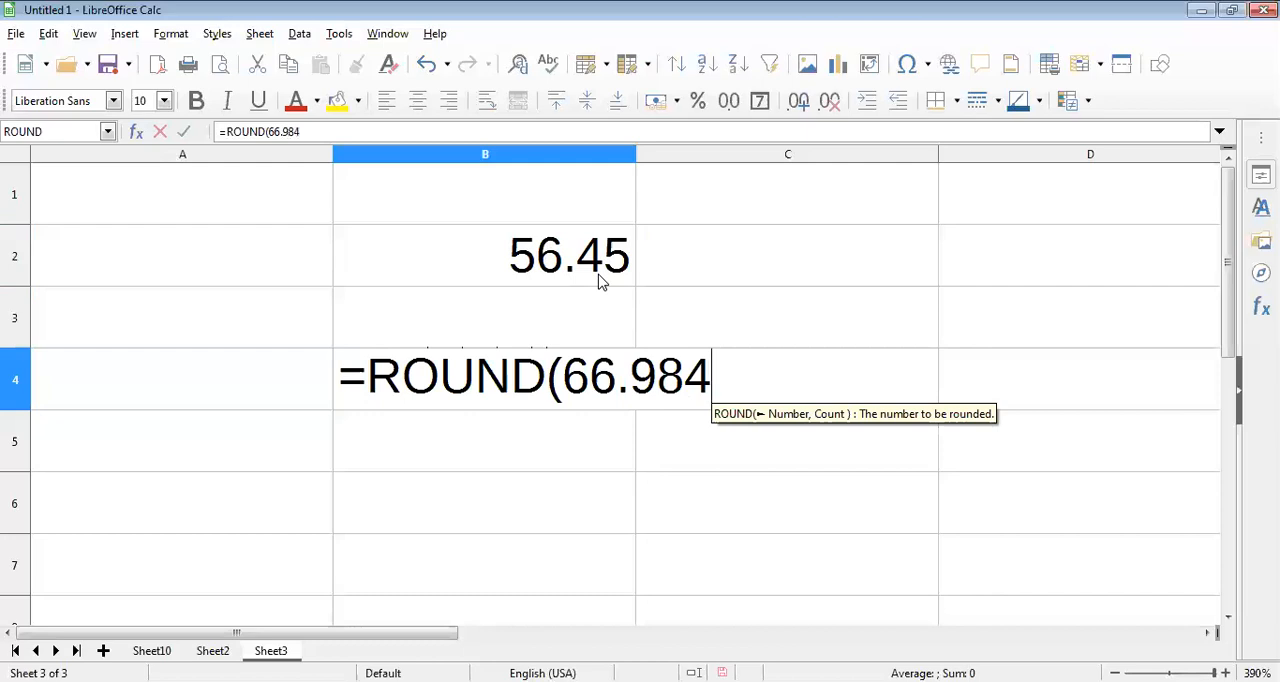
{"action": "type", "text": "3"}
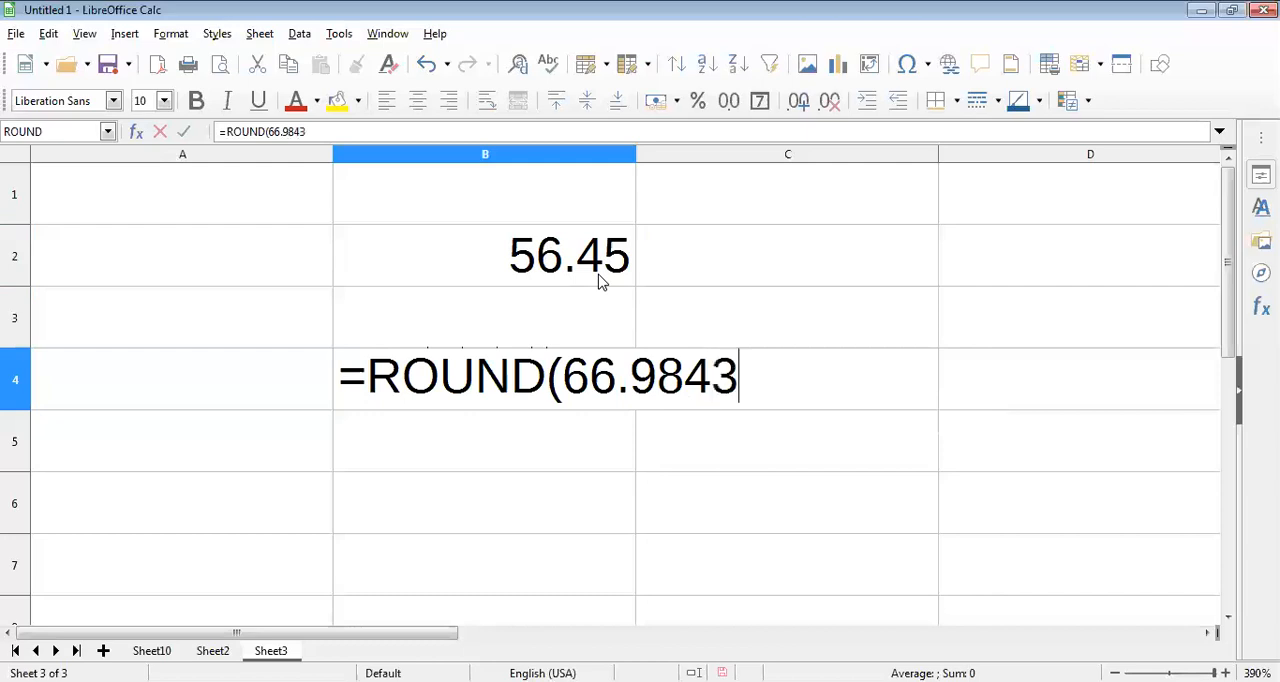
{"action": "type", "text": ","}
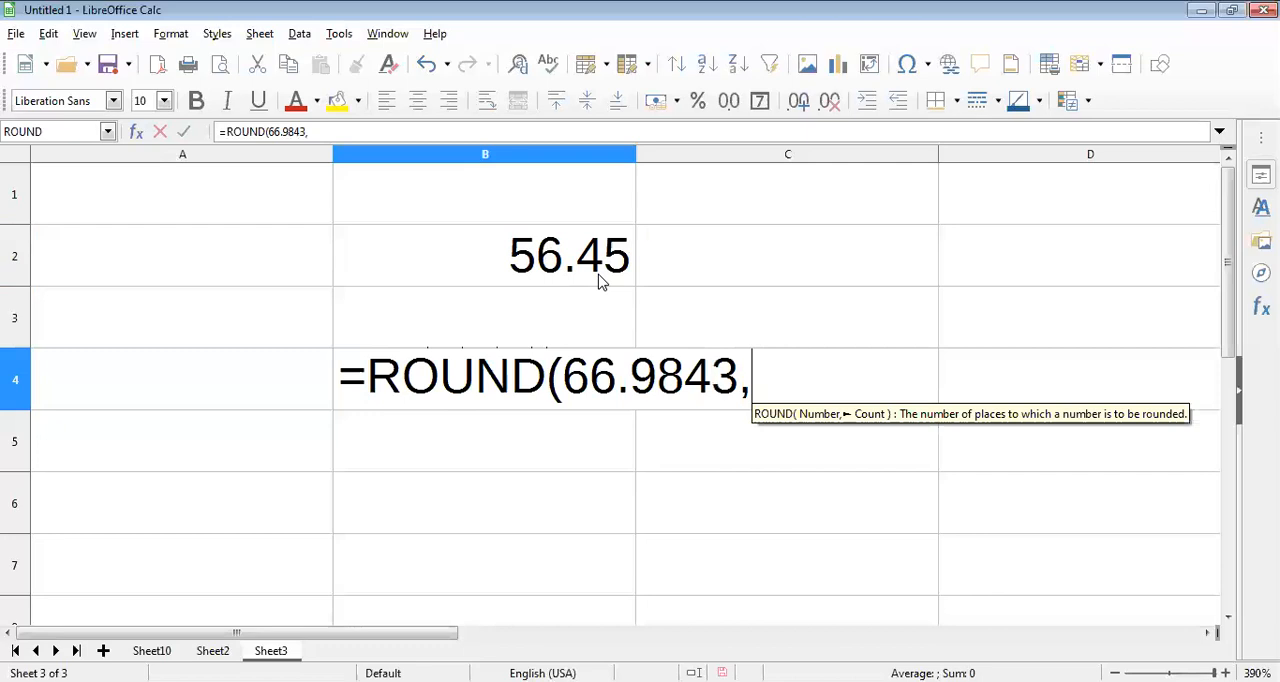
{"action": "type", "text": "2"}
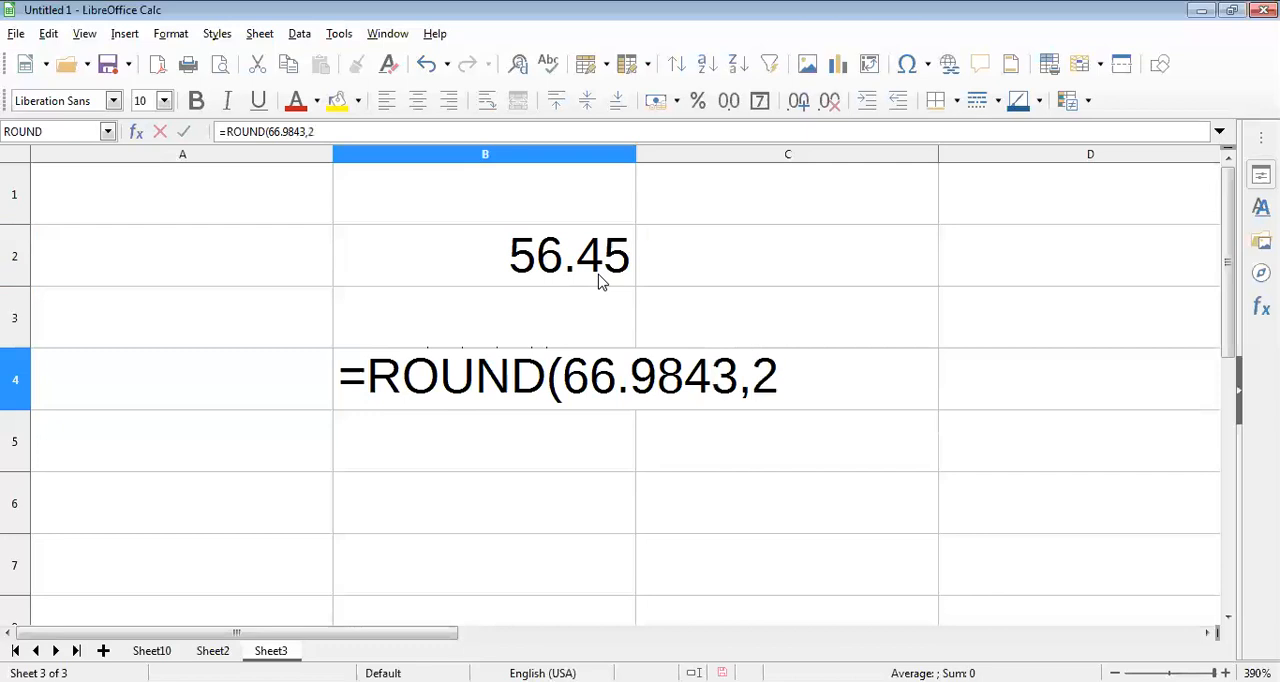
{"action": "type", "text": ")"}
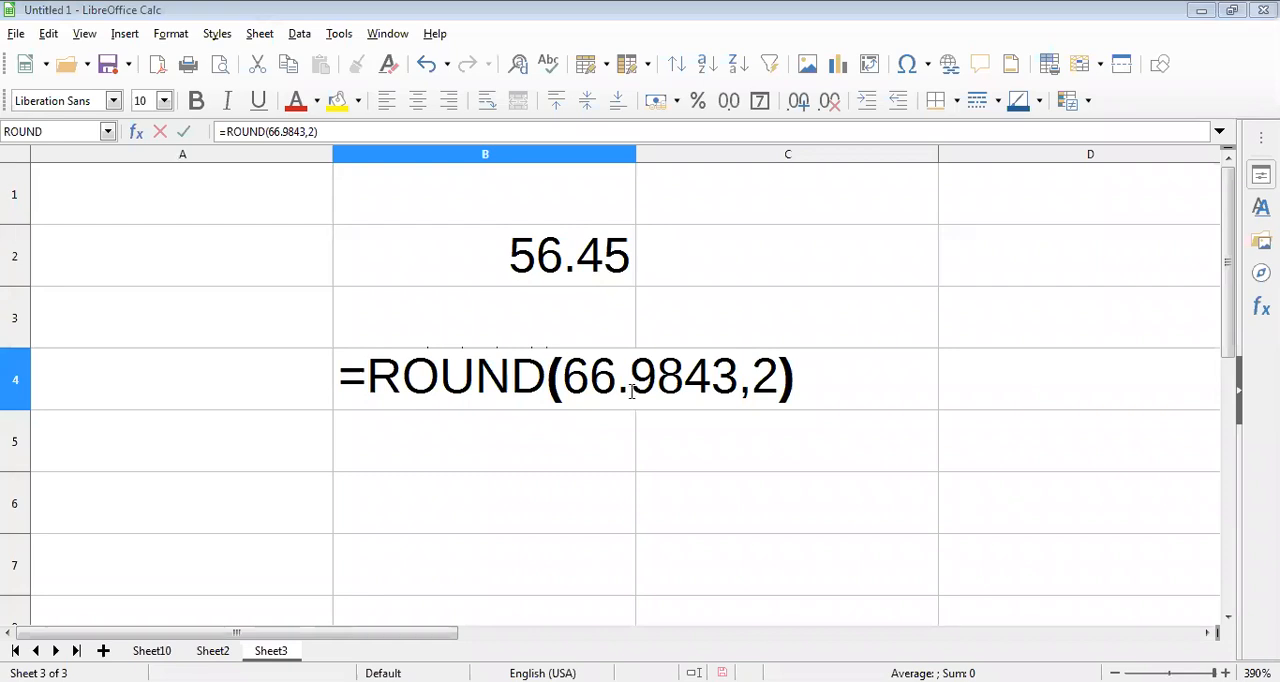
{"action": "key", "text": "Return"}
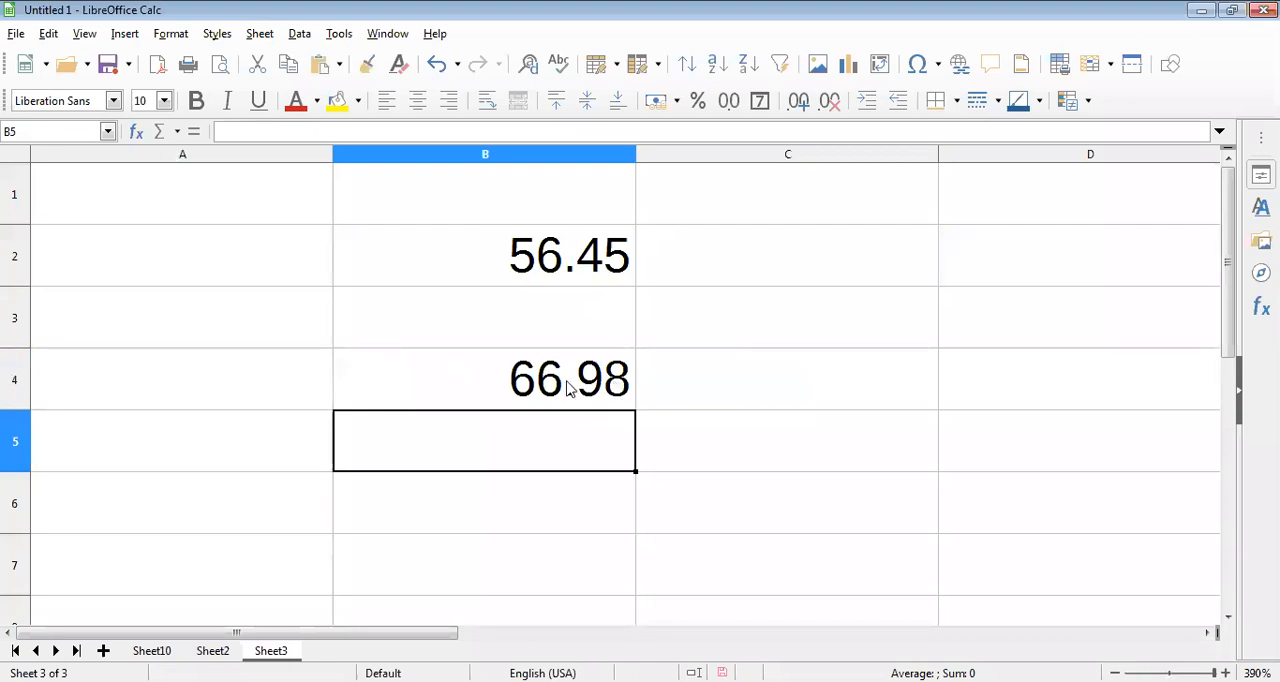
Step: Reopen the ROUND formula in cell B4 to examine the third decimal digit of its number, leaving the formula as entered
{"action": "double_click", "coordinate": [697, 377]}
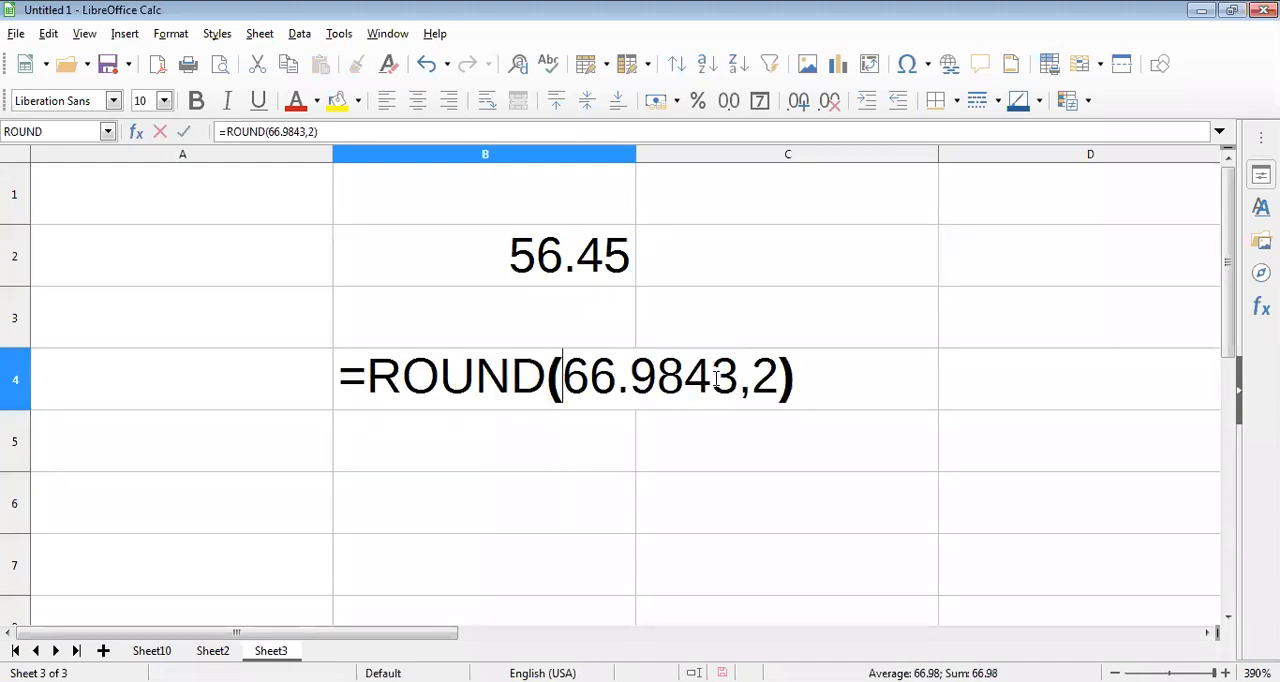
{"action": "left_click_drag", "start_coordinate": [712, 378], "coordinate": [686, 378]}
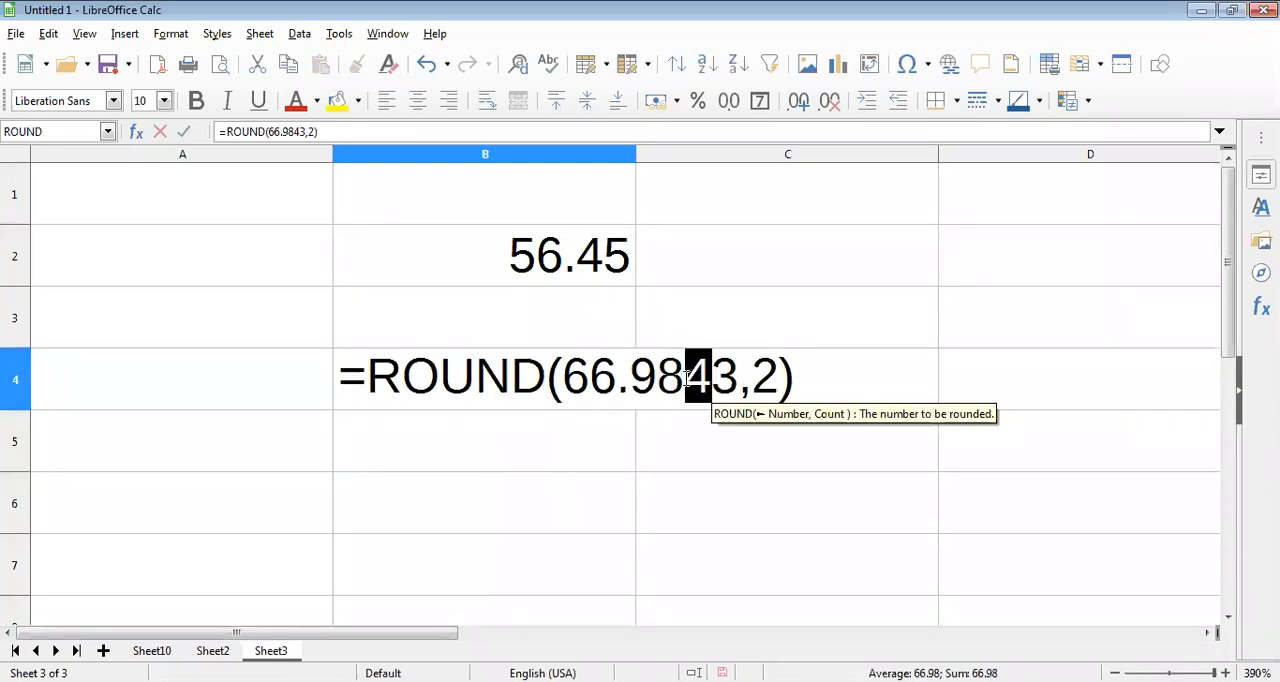
{"action": "left_click", "coordinate": [686, 378]}
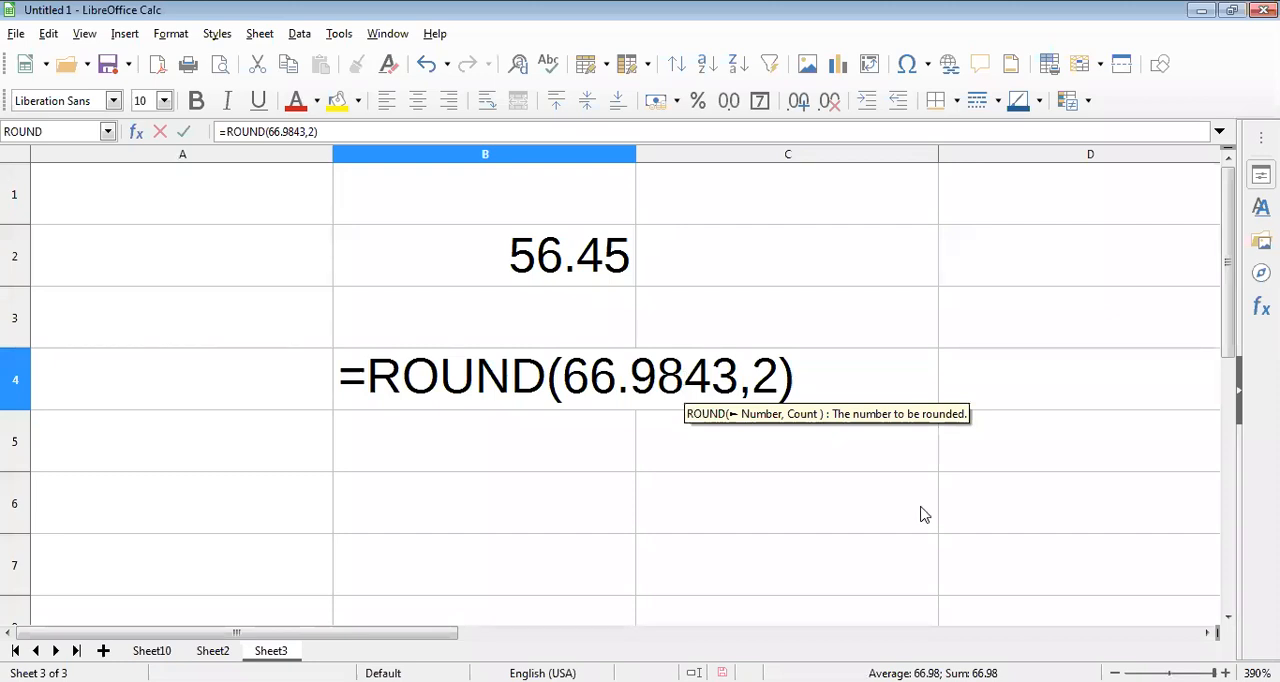
{"action": "key", "text": "Return"}
Step: Enter the formula =ROUND(85.657,1) in cell C4 to round the number to one decimal place
{"action": "left_click", "coordinate": [785, 405]}
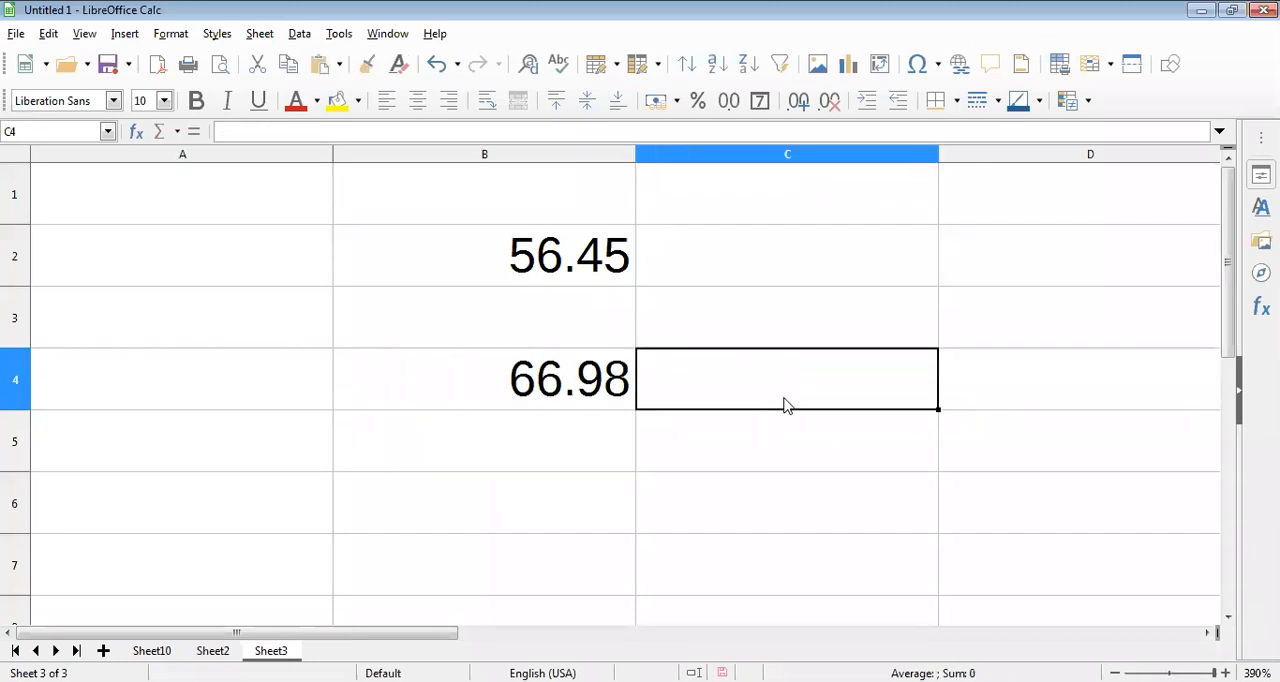
{"action": "type", "text": "="}
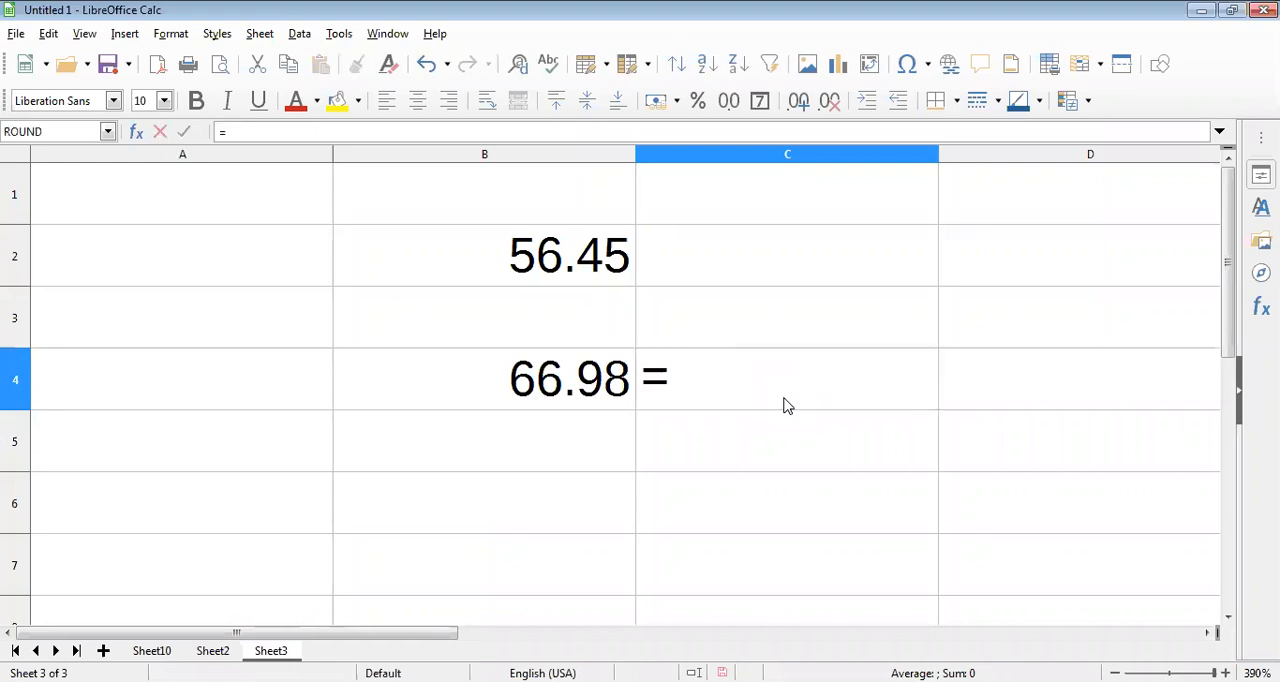
{"action": "type", "text": "R"}
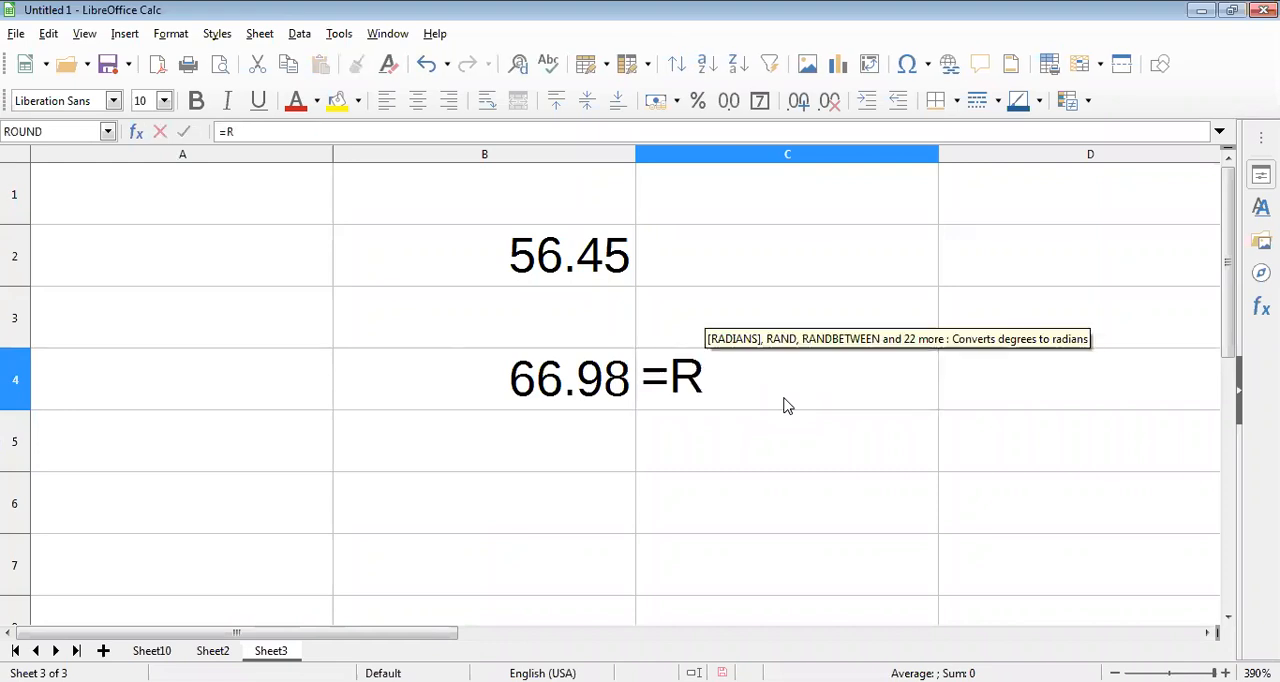
{"action": "type", "text": "OUND("}
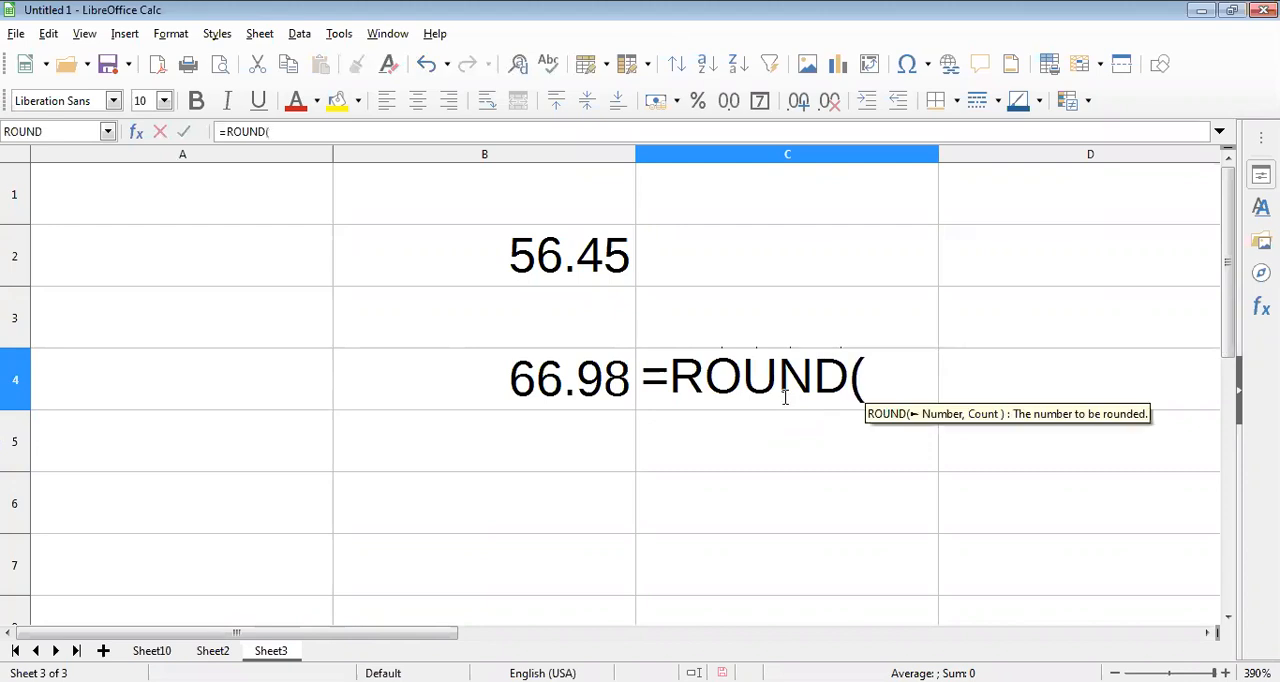
{"action": "type", "text": "85."}
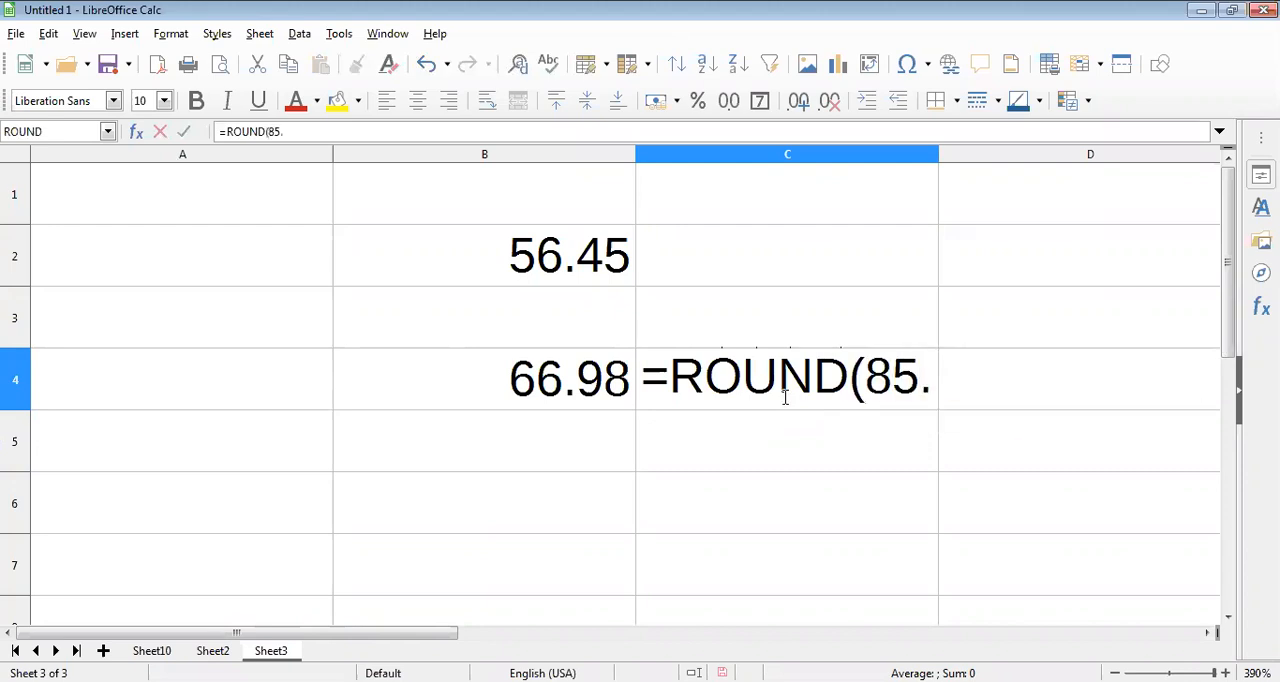
{"action": "type", "text": "65"}
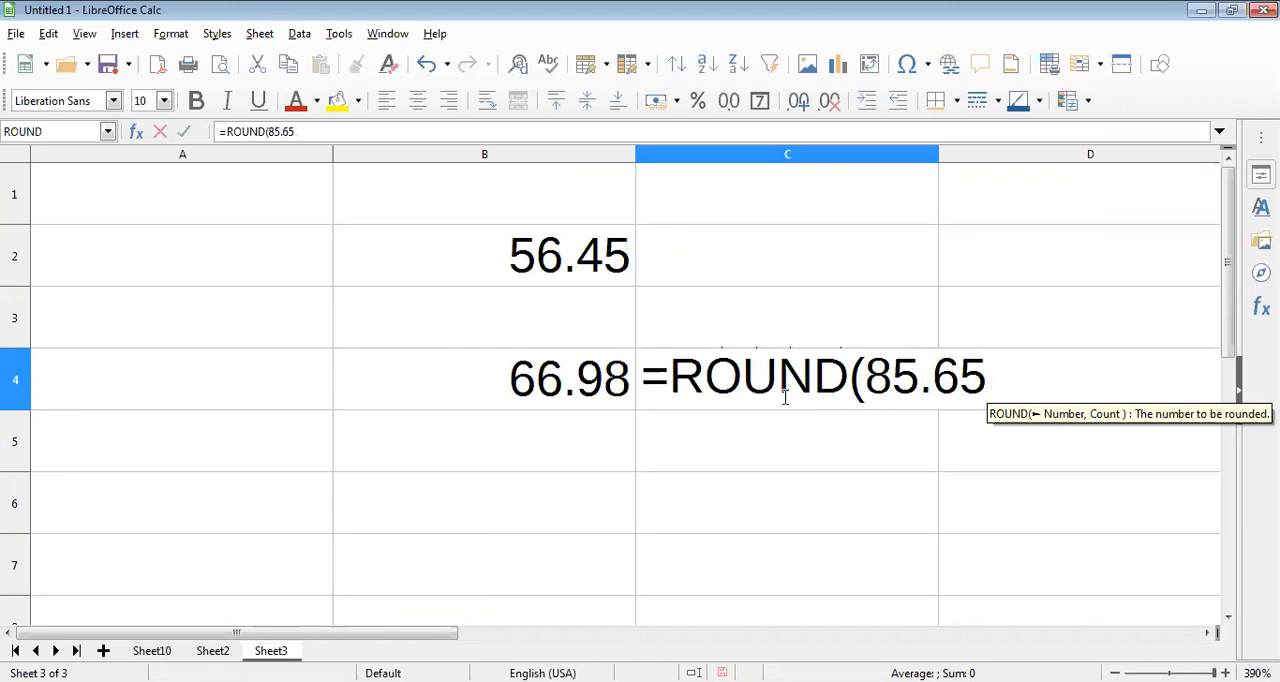
{"action": "type", "text": "7,"}
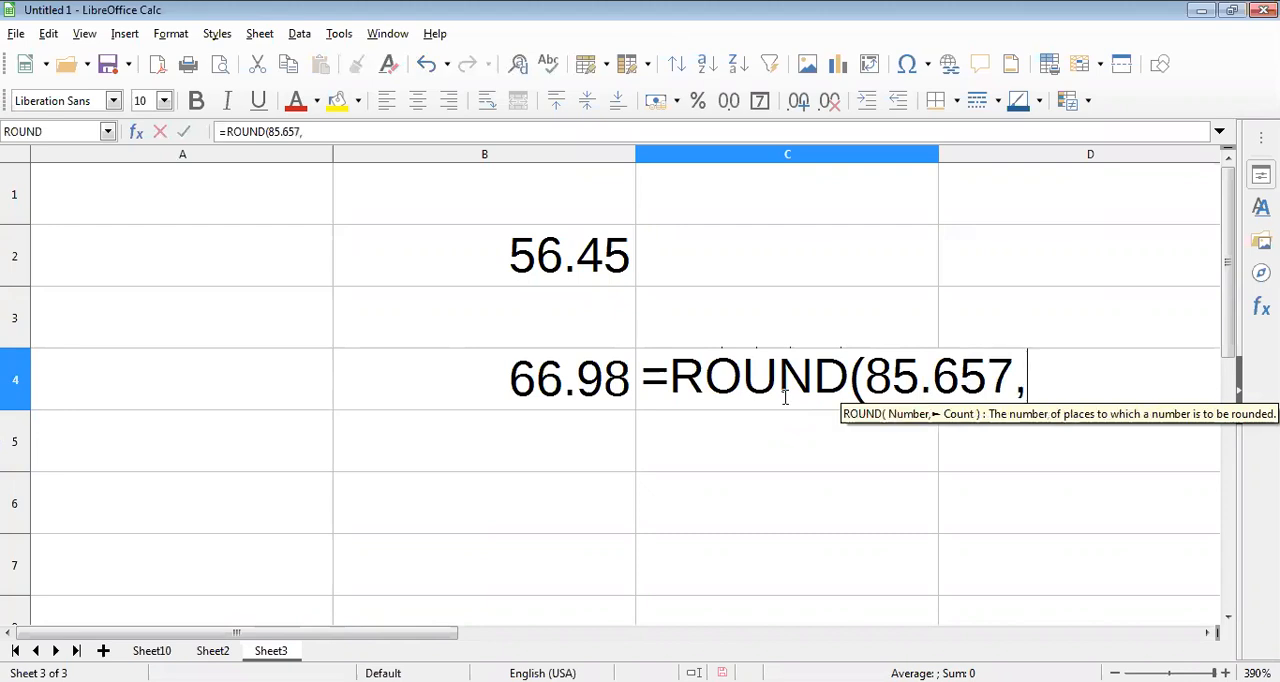
{"action": "type", "text": "1)"}
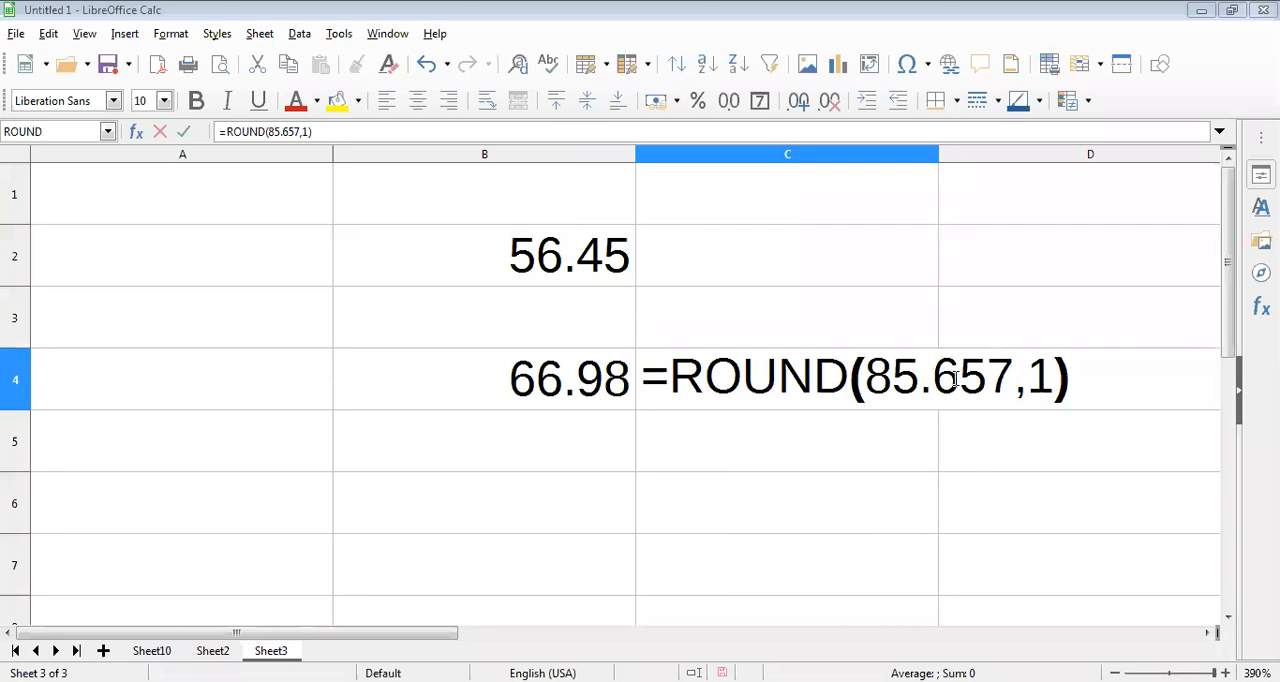
{"action": "left_click_drag", "start_coordinate": [960, 380], "coordinate": [975, 384]}
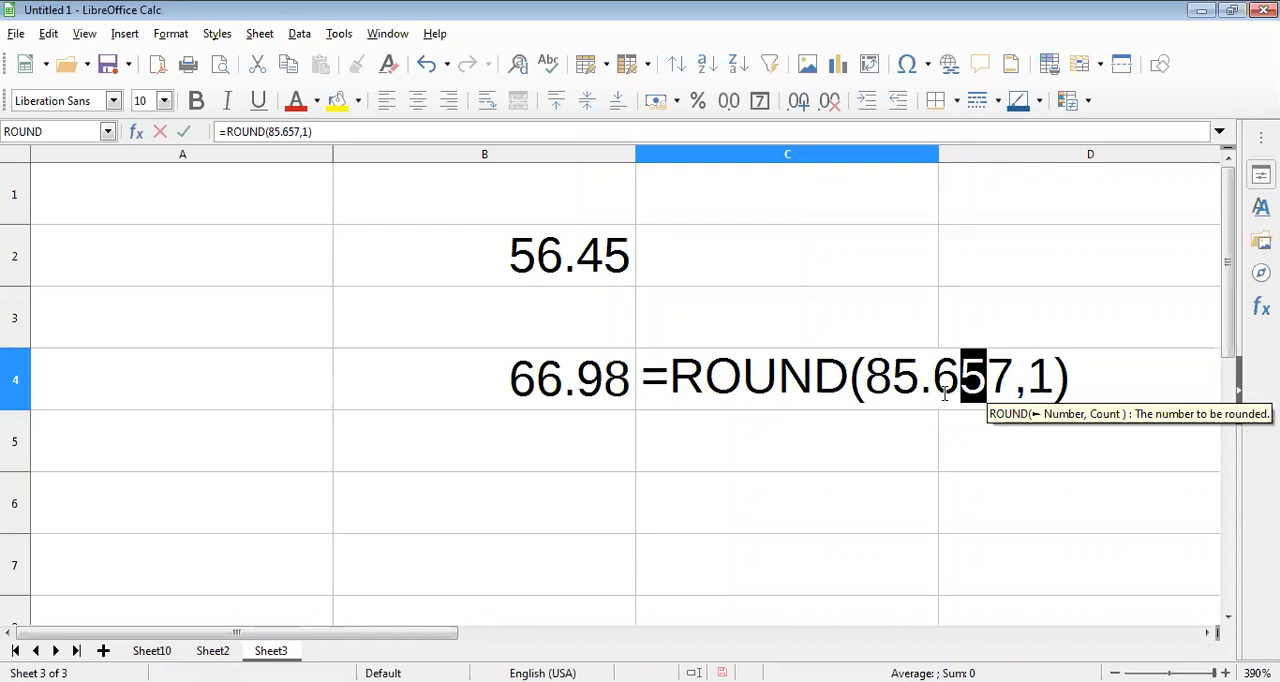
{"action": "key", "text": "Return"}
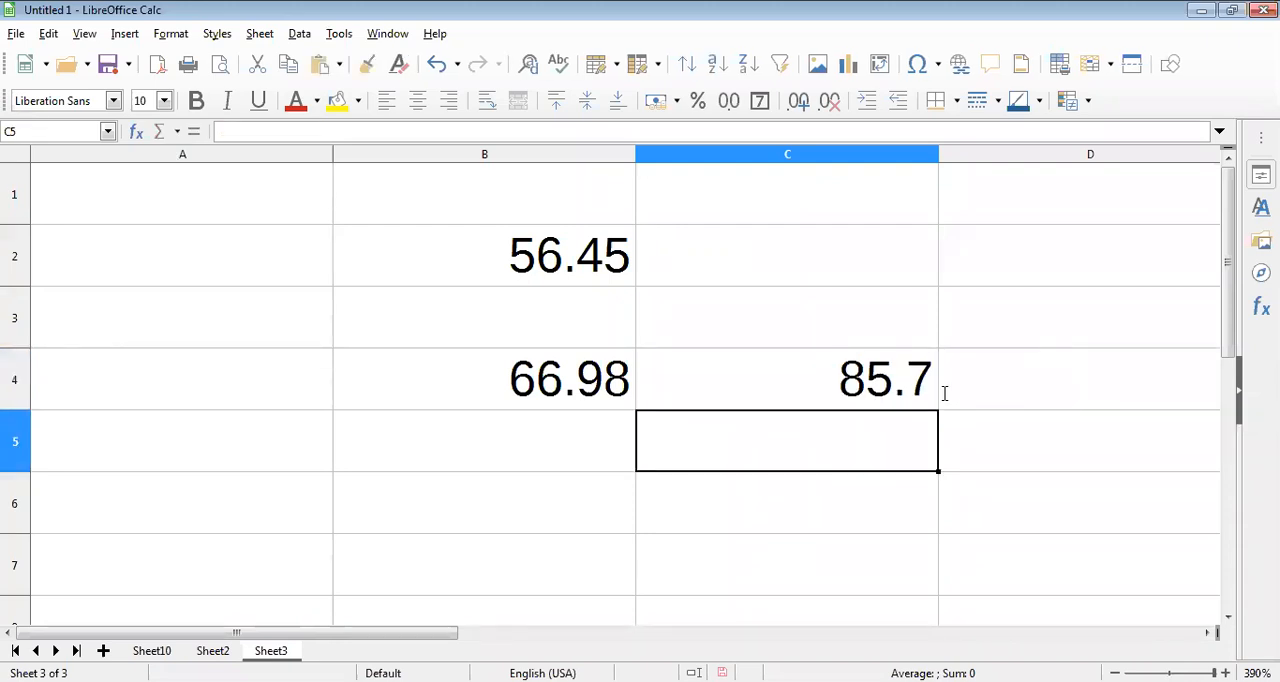
{"action": "left_click", "coordinate": [909, 383]}
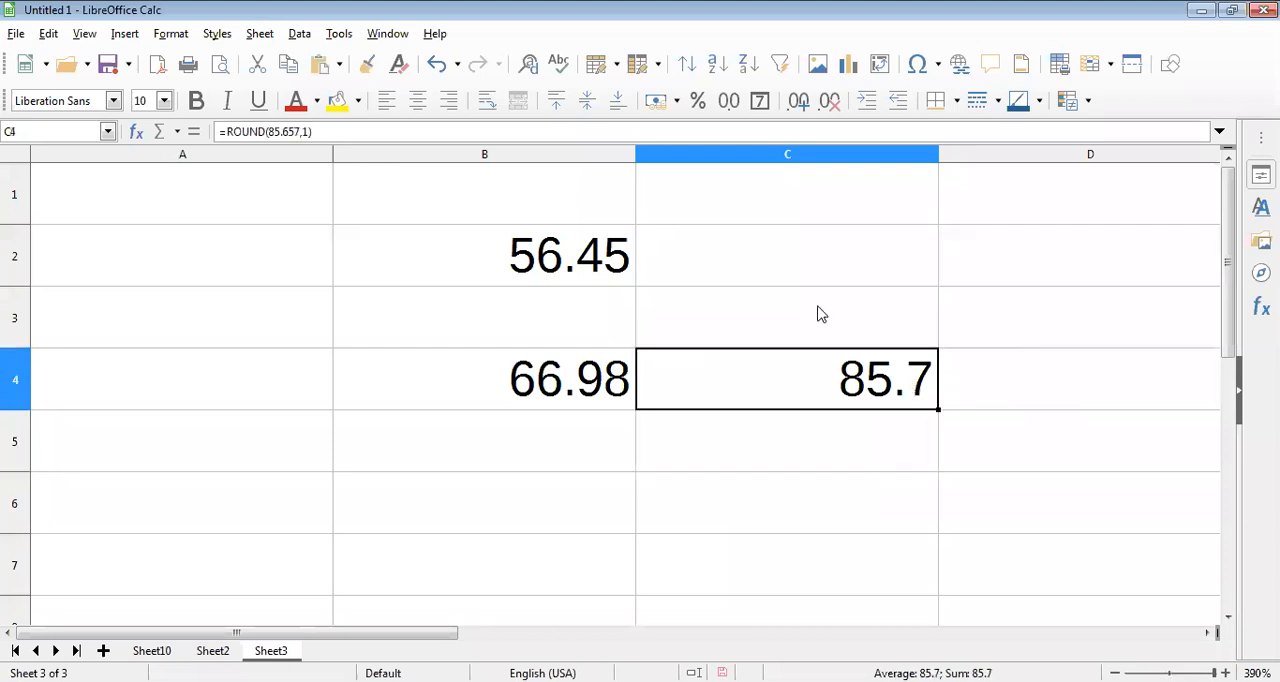
Step: Enter the formula =ROUND(49.13,1) in cell C2 to round to one decimal place, and reopen it to review its arguments
{"action": "left_click", "coordinate": [811, 266]}
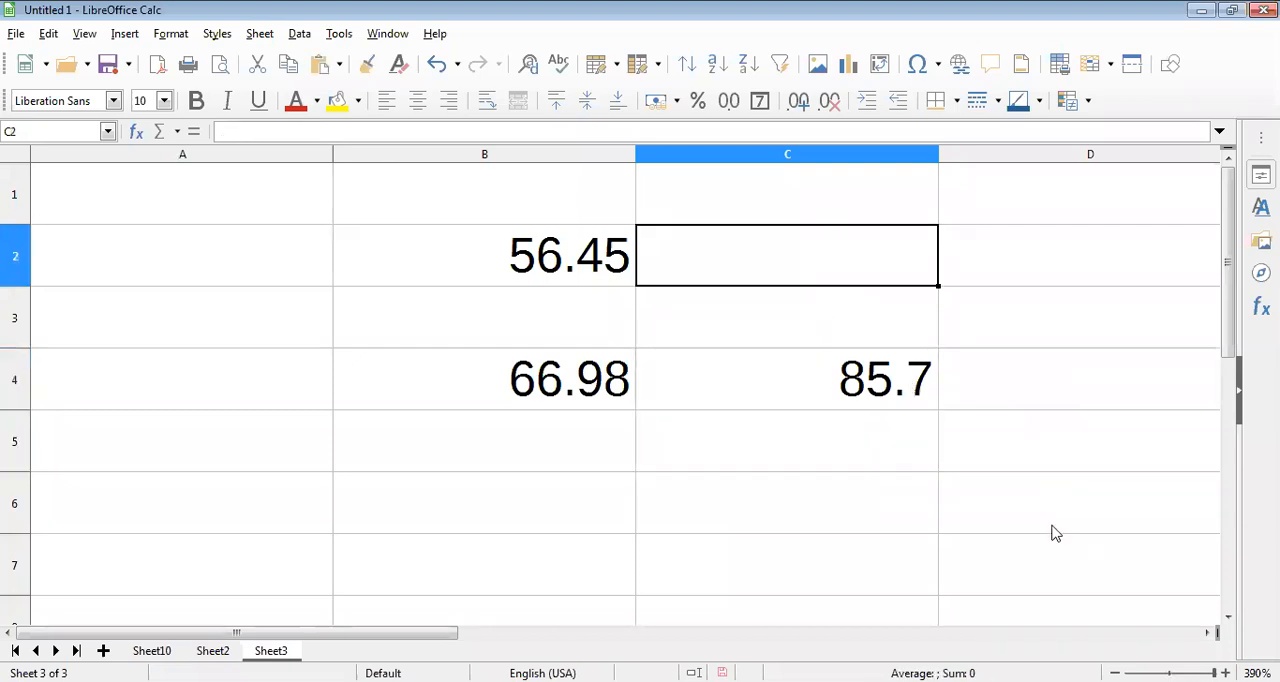
{"action": "type", "text": "=R"}
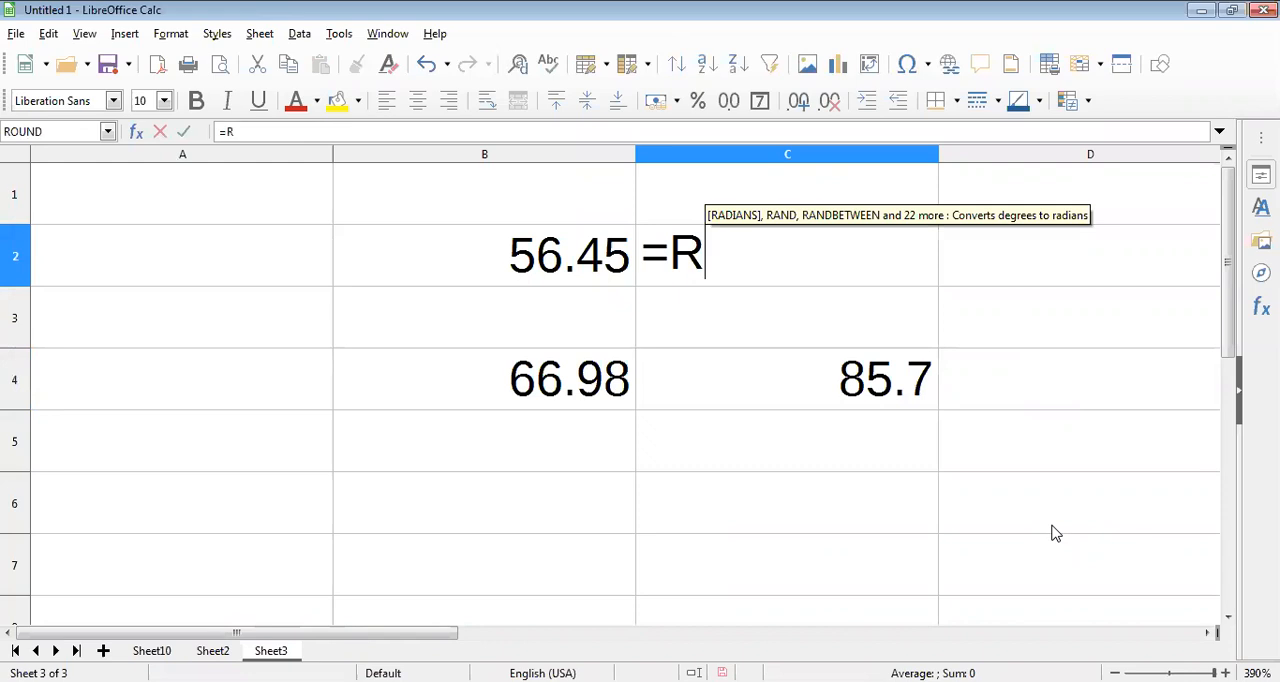
{"action": "type", "text": "OUND"}
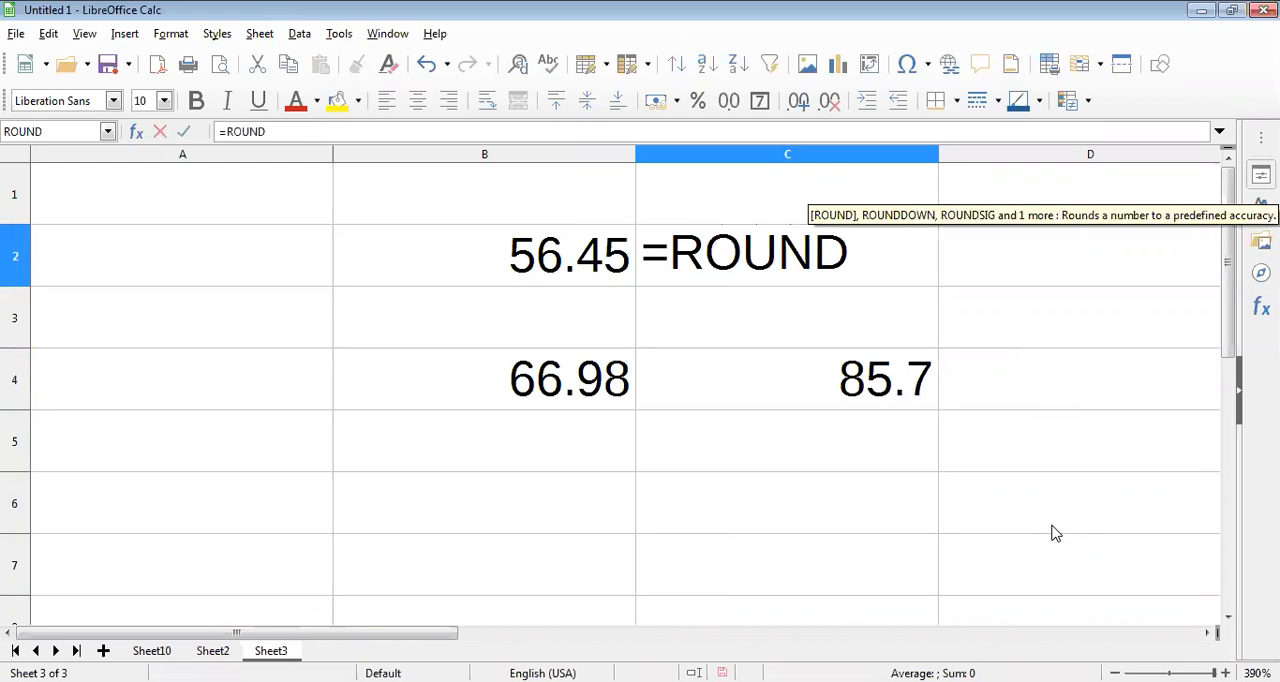
{"action": "type", "text": "("}
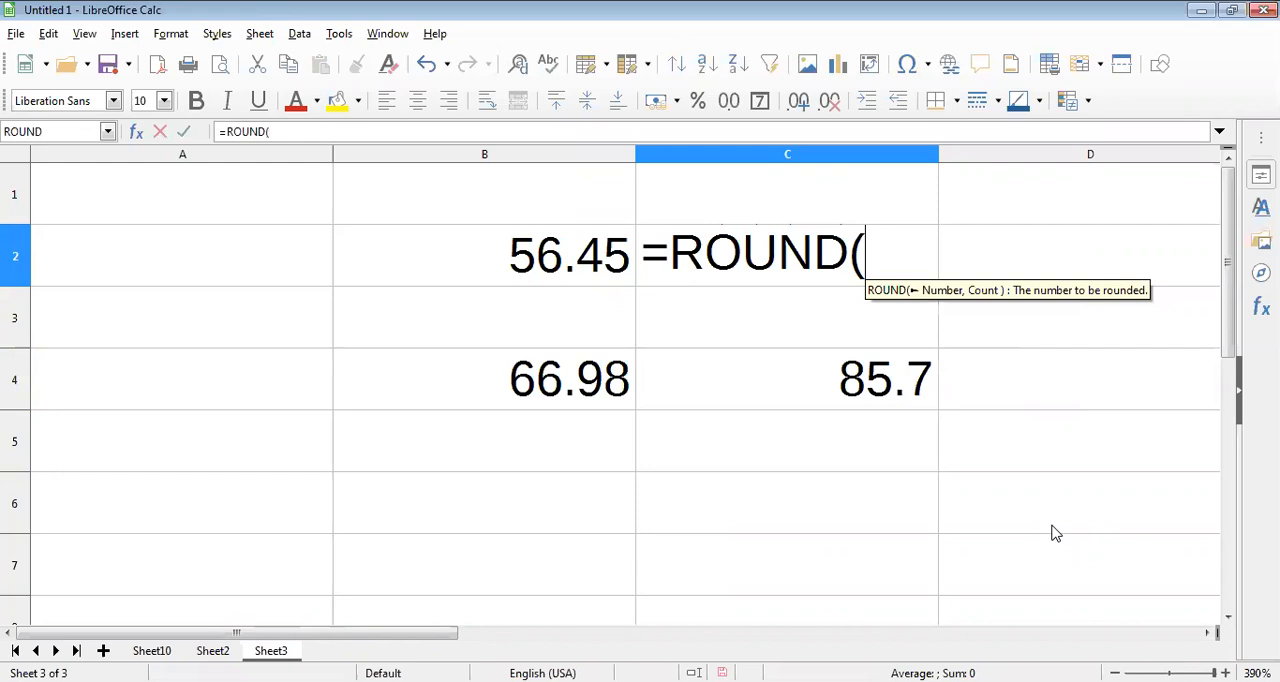
{"action": "type", "text": "49"}
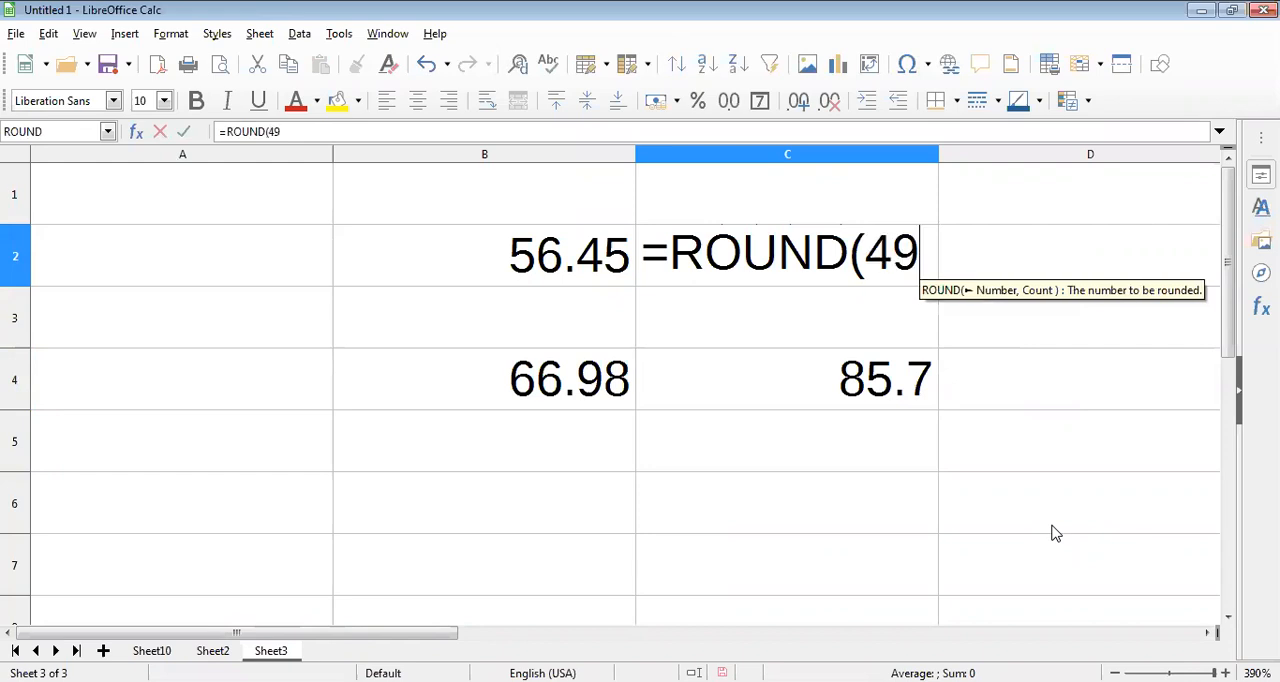
{"action": "type", "text": "."}
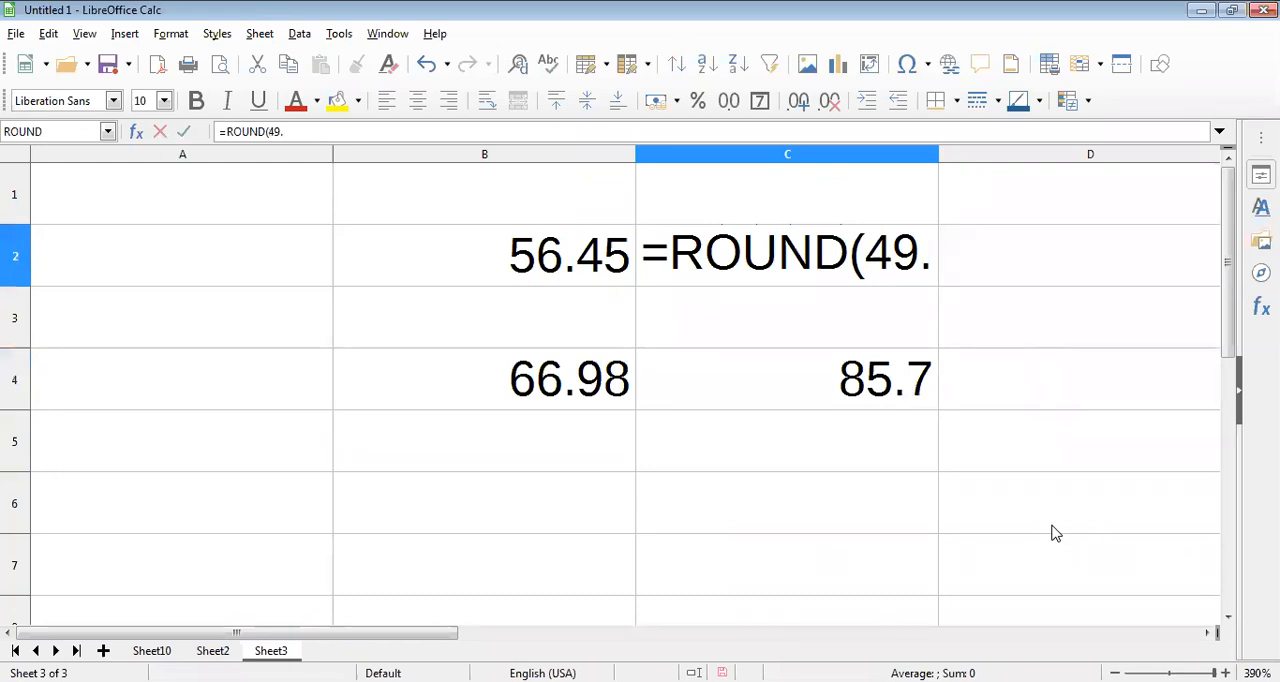
{"action": "type", "text": "13"}
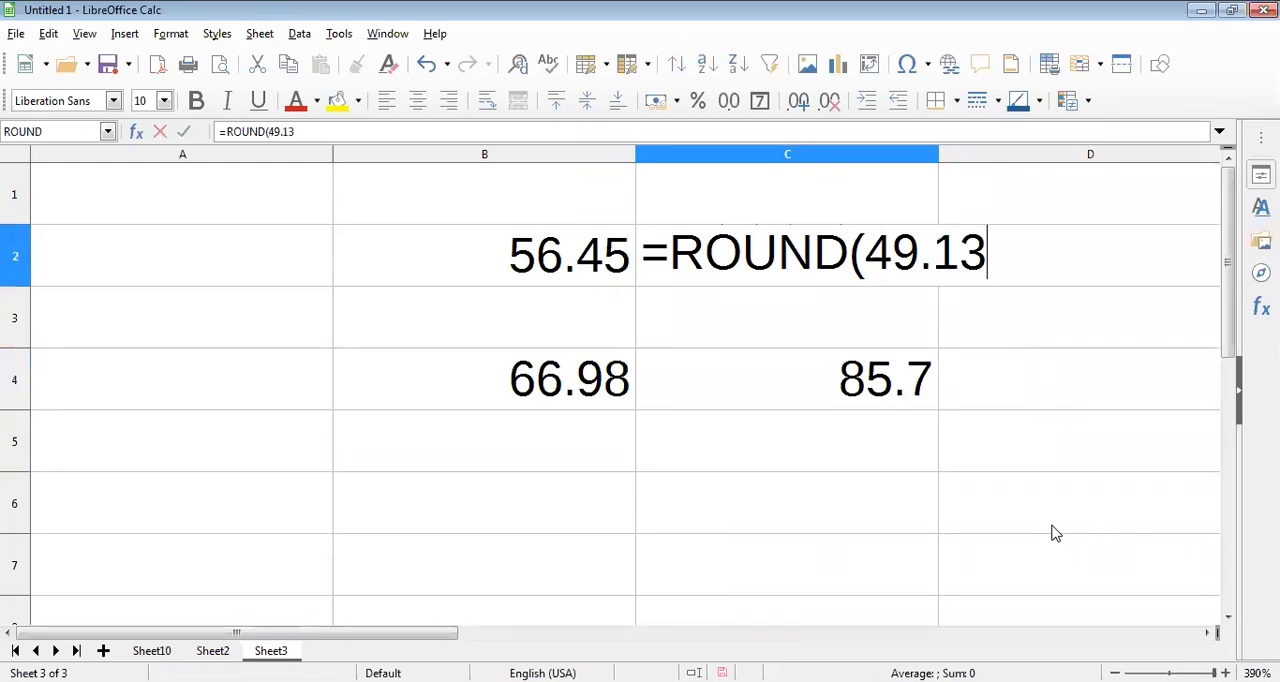
{"action": "type", "text": ",1)"}
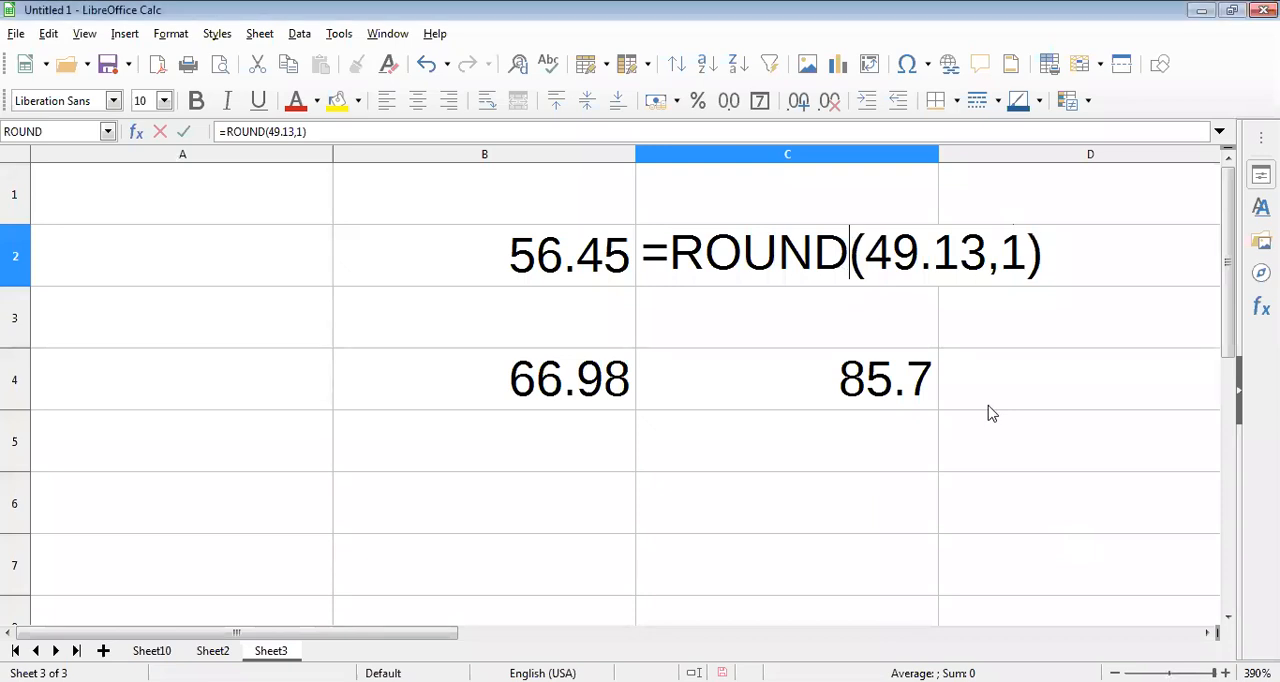
{"action": "key", "text": "Return"}
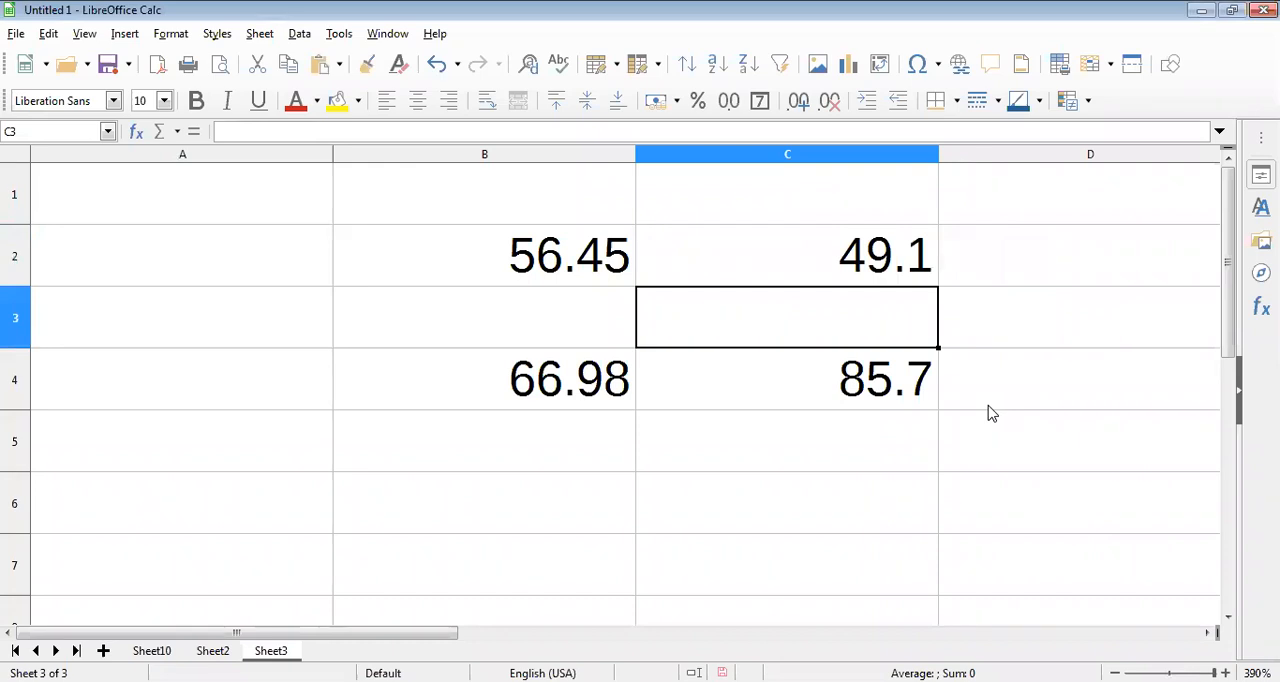
{"action": "double_click", "coordinate": [888, 257]}
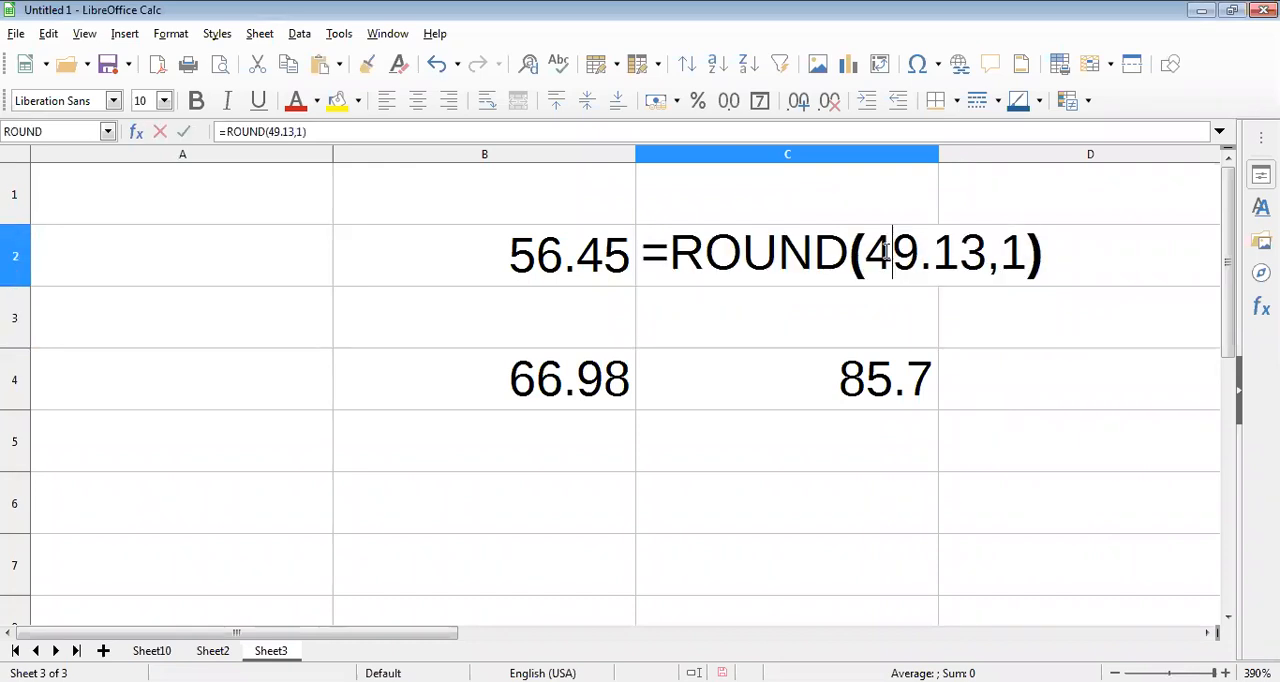
{"action": "key", "text": "Escape"}
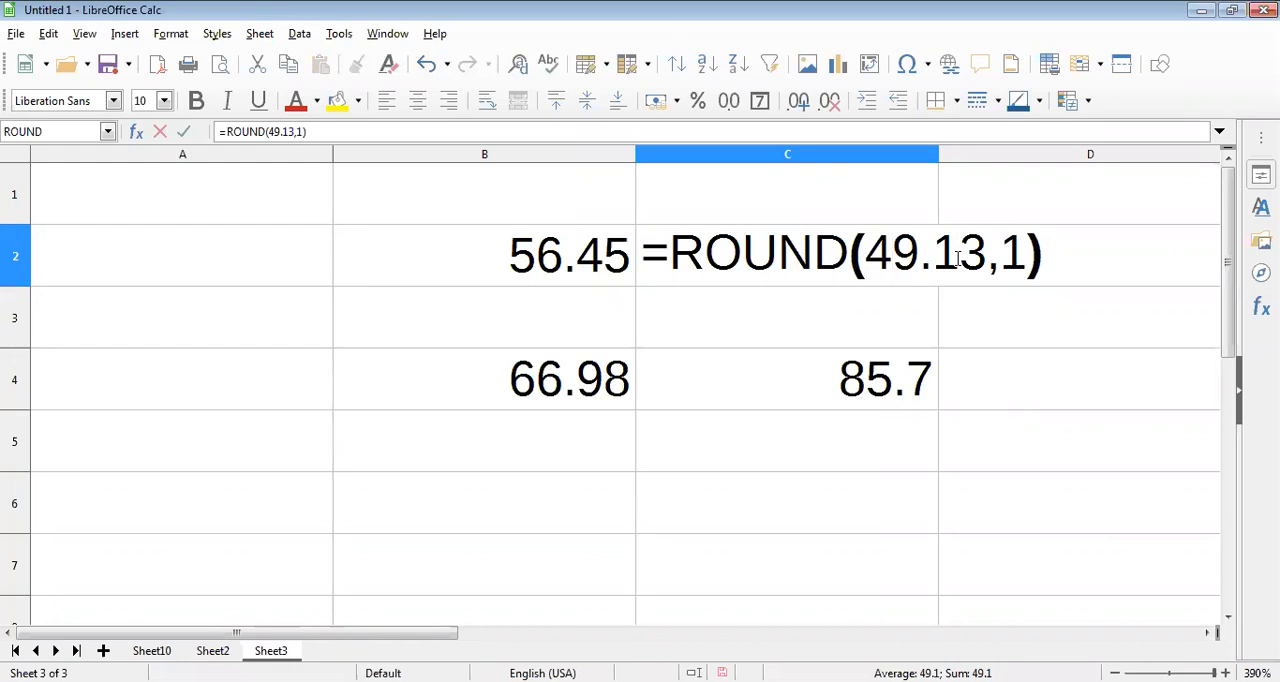
Step: Change the number being rounded in cell C2 to 49.15, making the formula =ROUND(49.15,1)
{"action": "left_click_drag", "start_coordinate": [960, 258], "coordinate": [987, 258]}
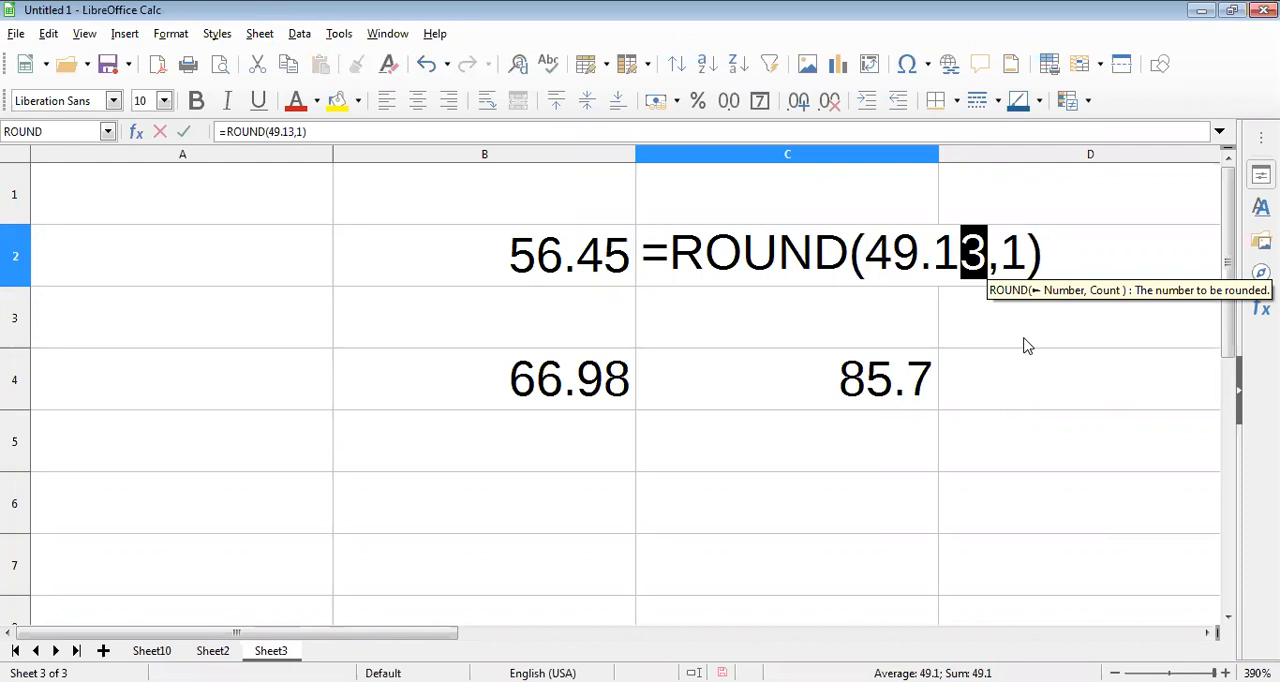
{"action": "type", "text": "6"}
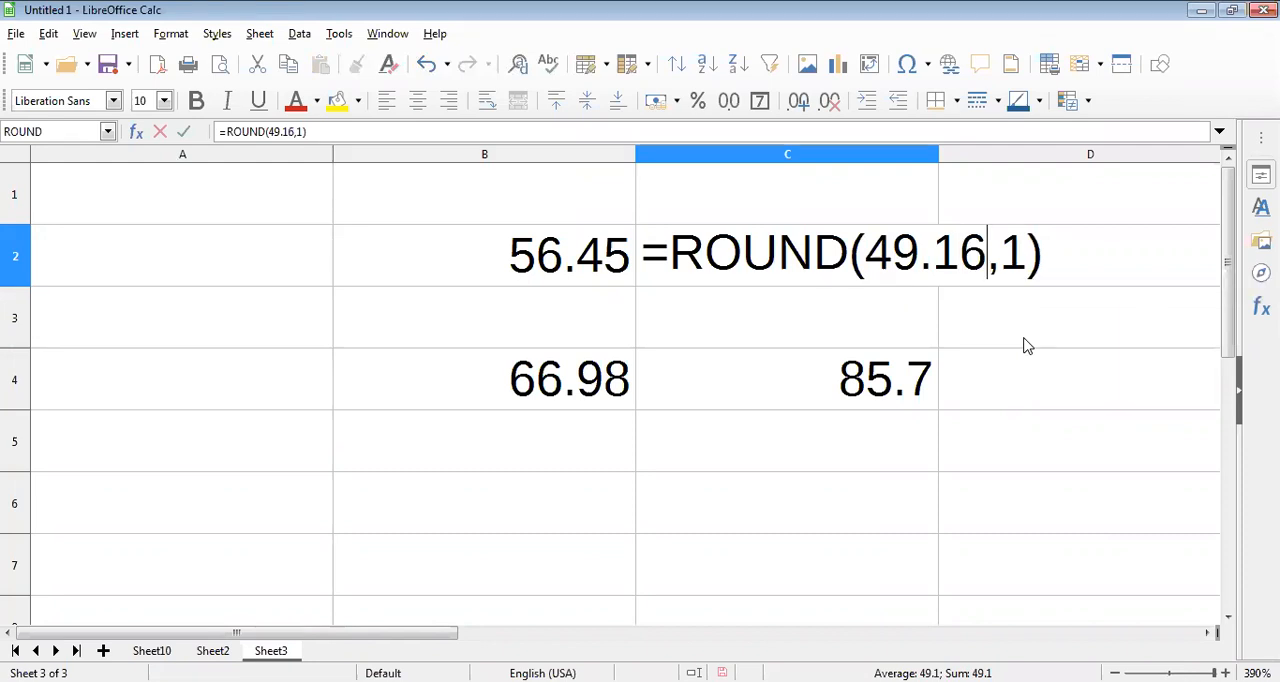
{"action": "key", "text": "BackSpace"}
{"action": "type", "text": "5"}
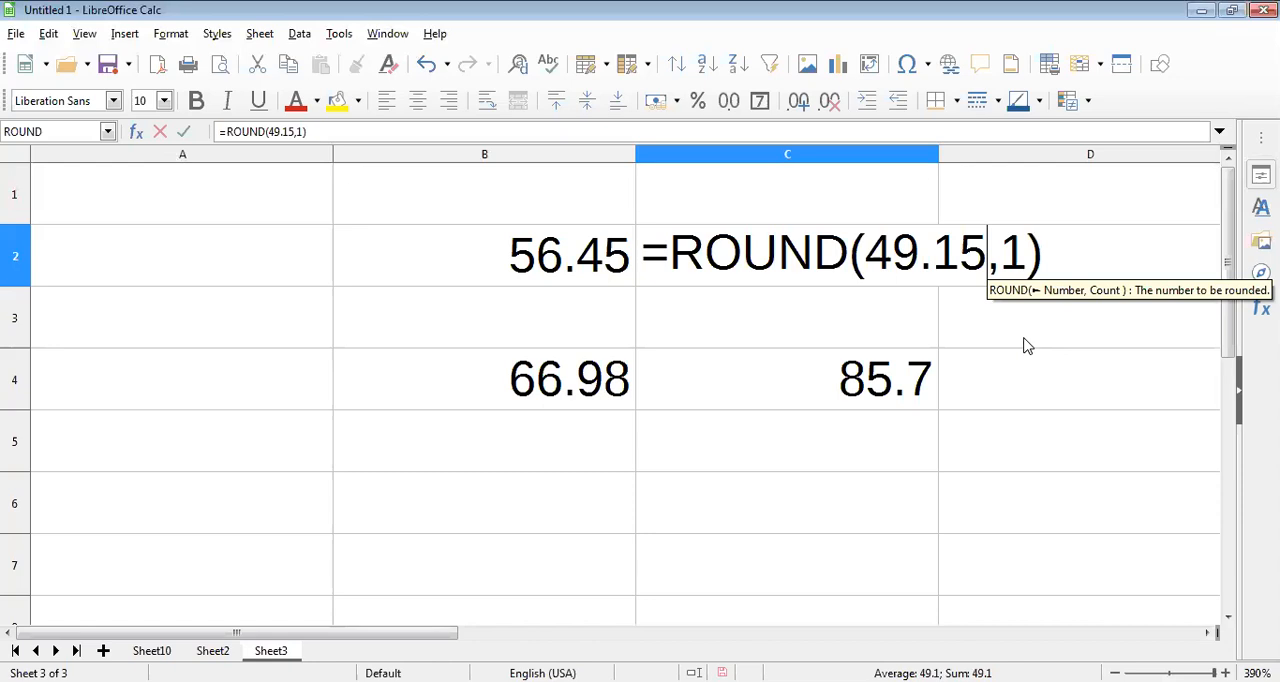
{"action": "key", "text": "Return"}
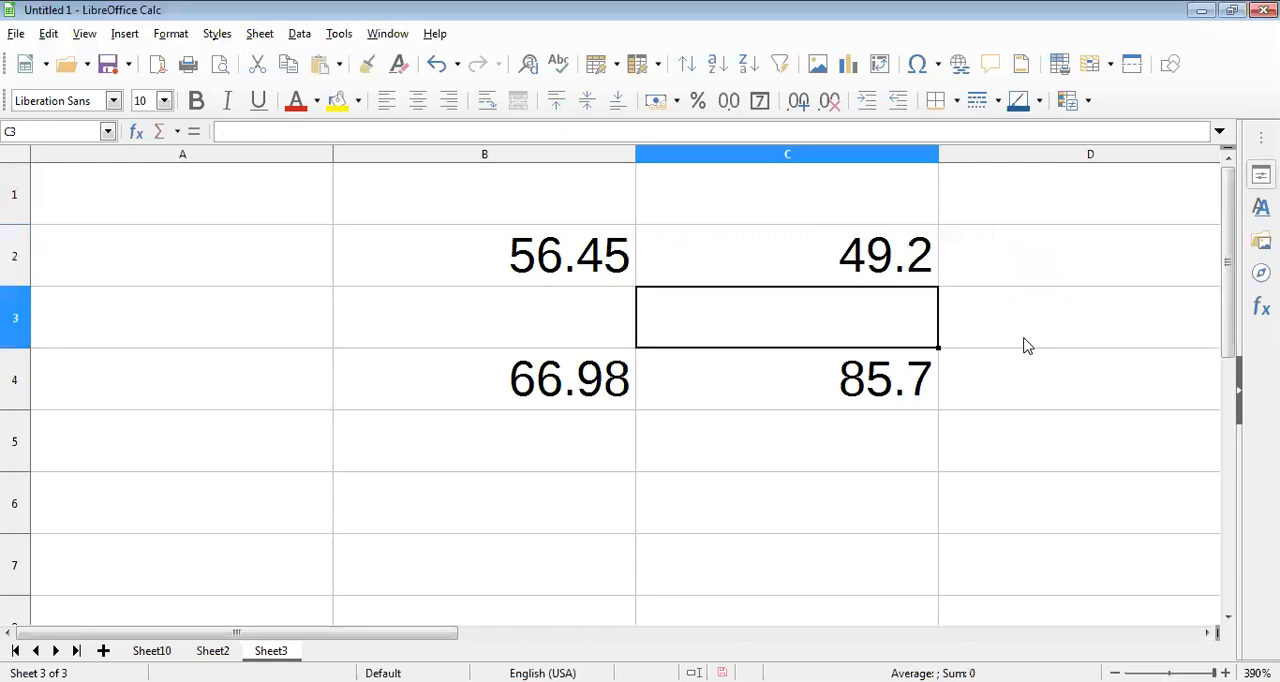
Step: Enter the formula =ROUND(59.67,0) in cell B6 to round the number to a whole number
{"action": "left_click", "coordinate": [587, 504]}
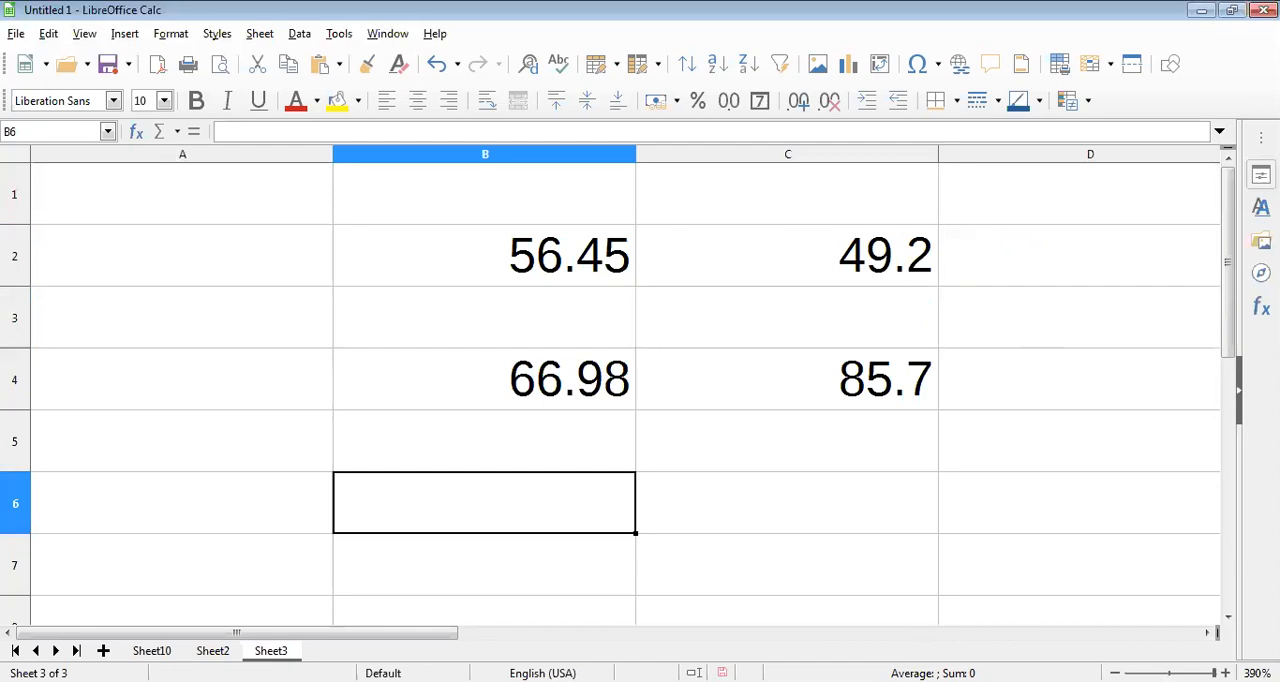
{"action": "type", "text": "=RO"}
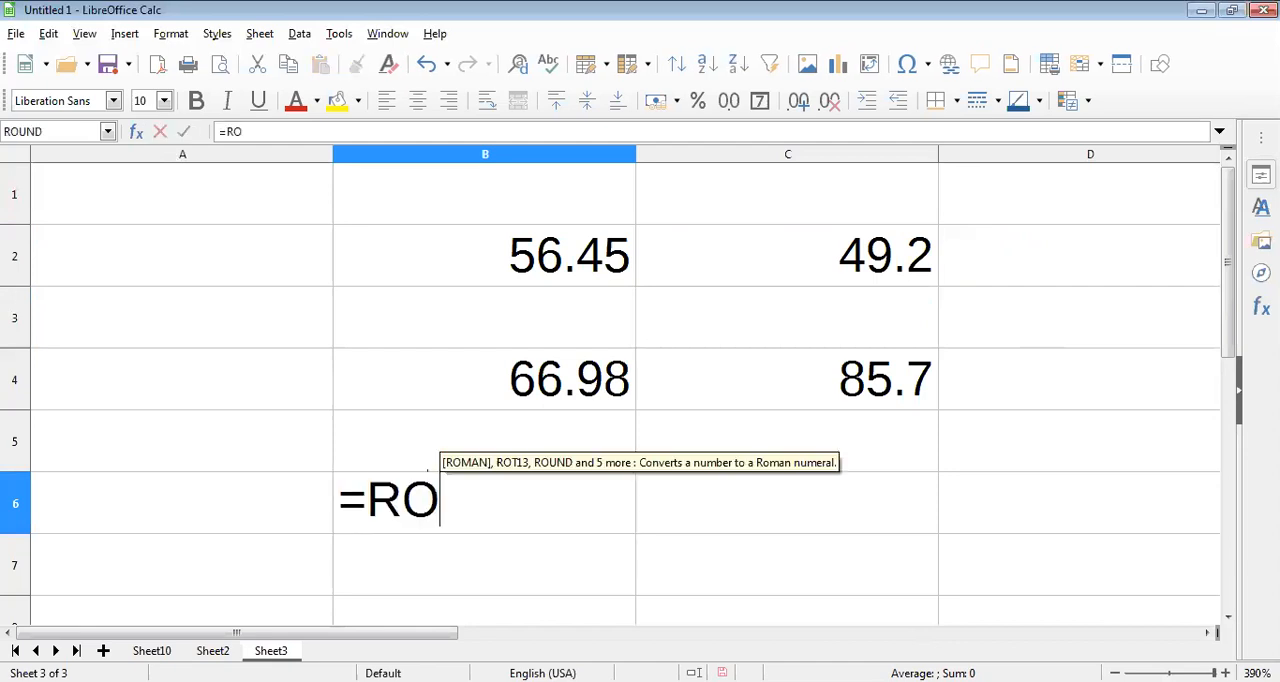
{"action": "type", "text": "UND"}
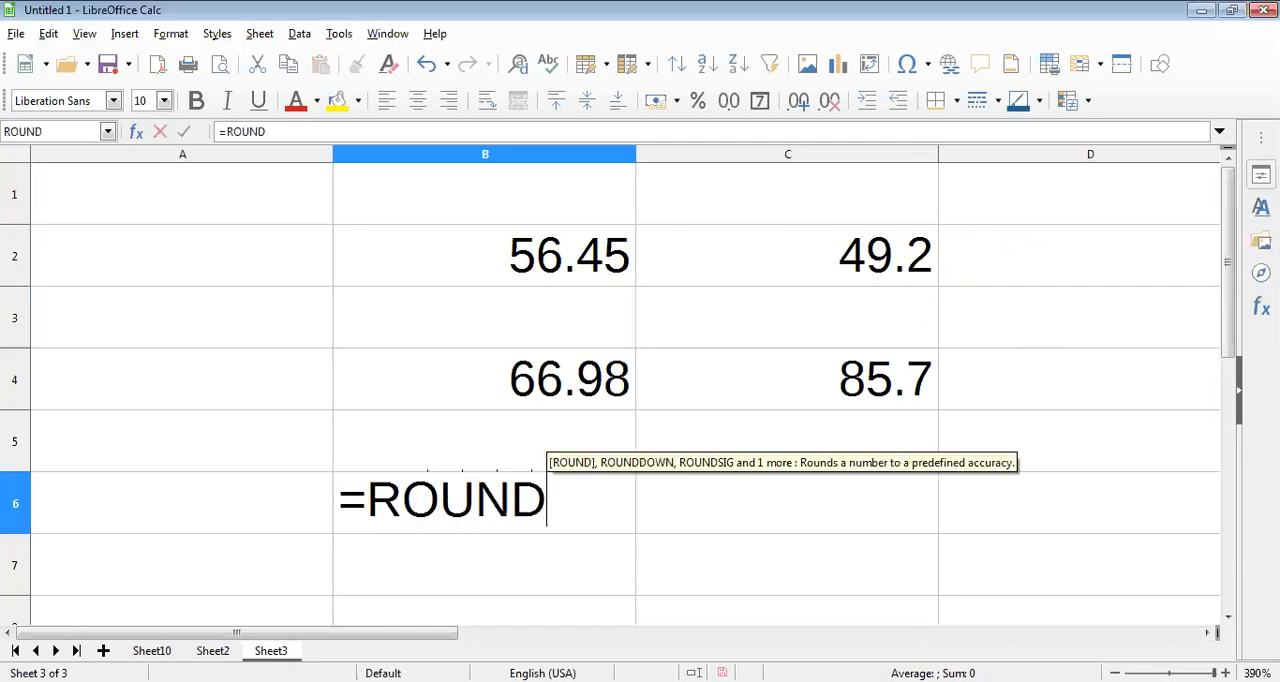
{"action": "type", "text": "("}
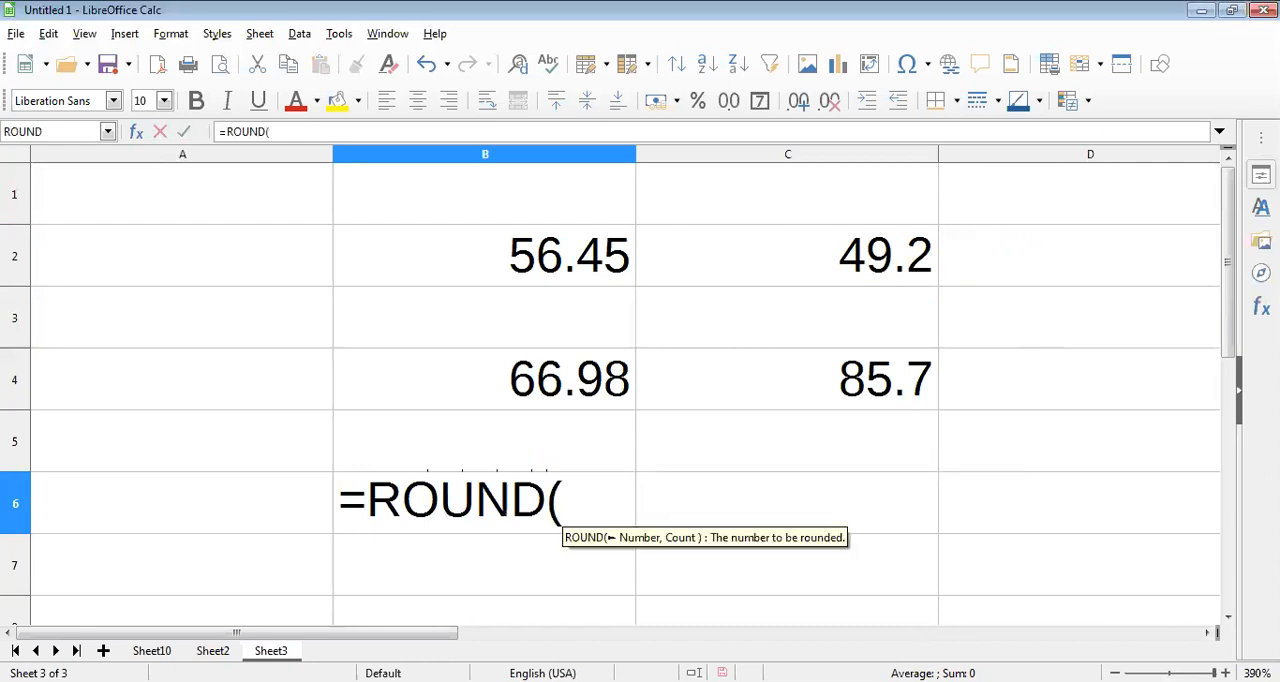
{"action": "type", "text": "59"}
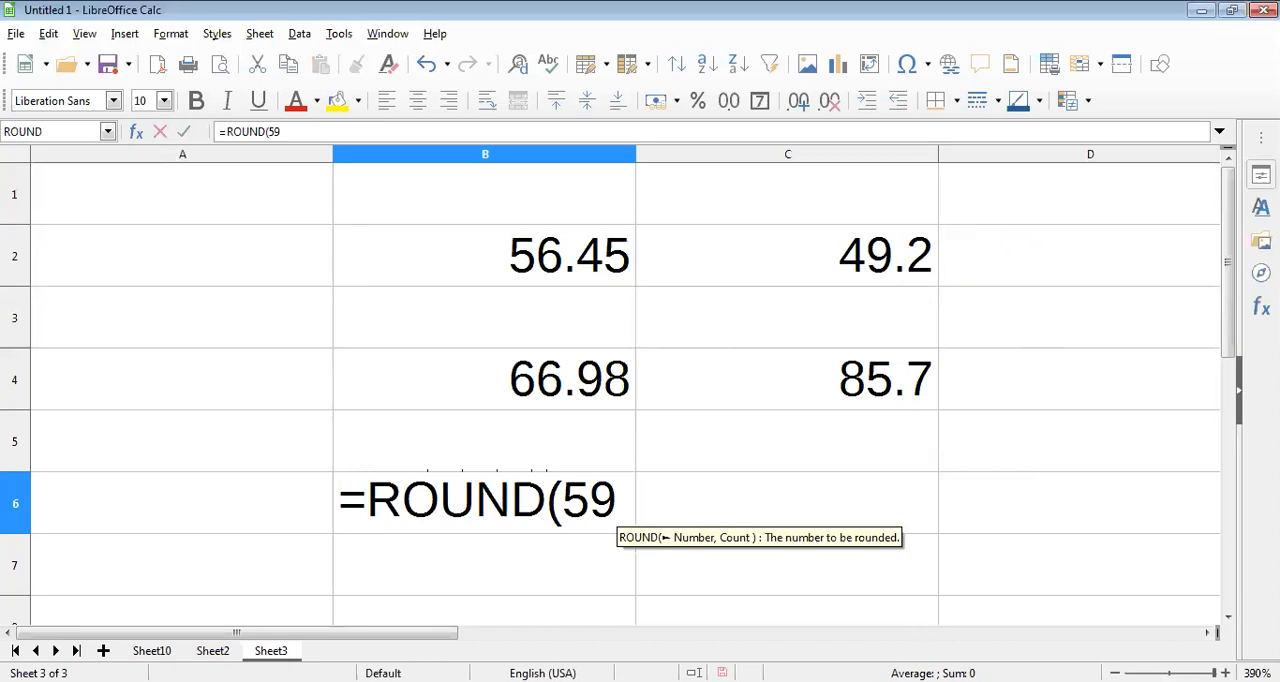
{"action": "type", "text": "."}
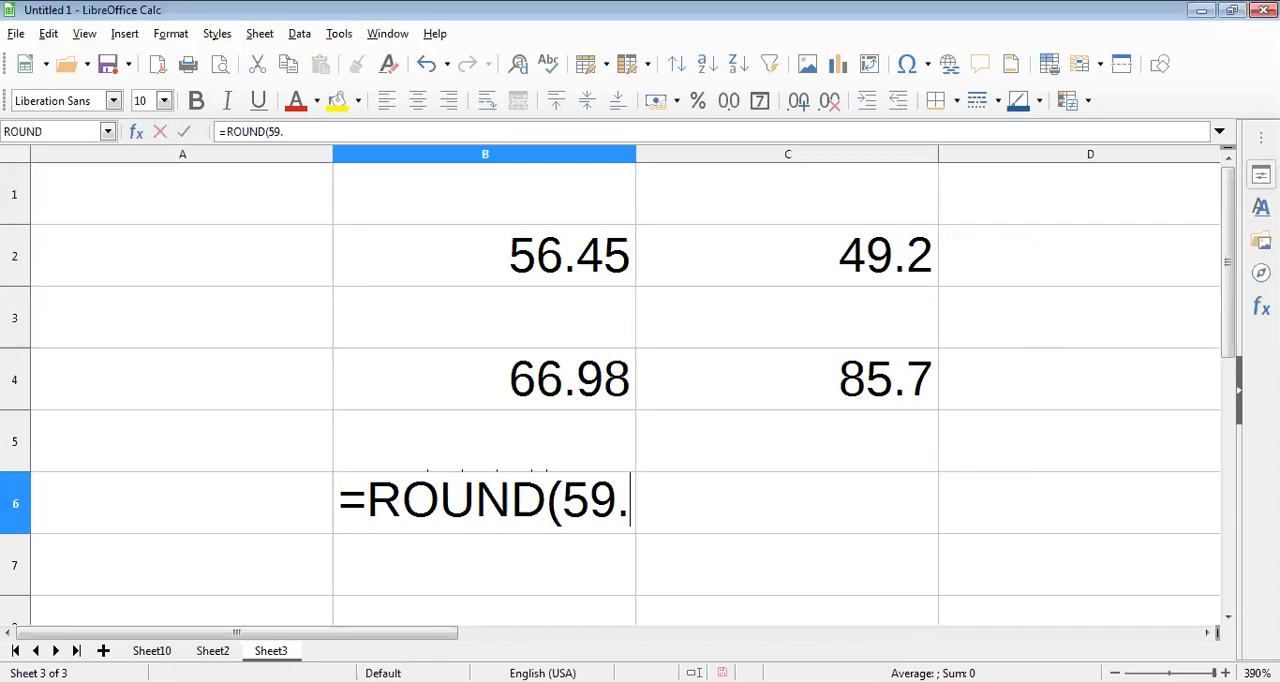
{"action": "type", "text": "67"}
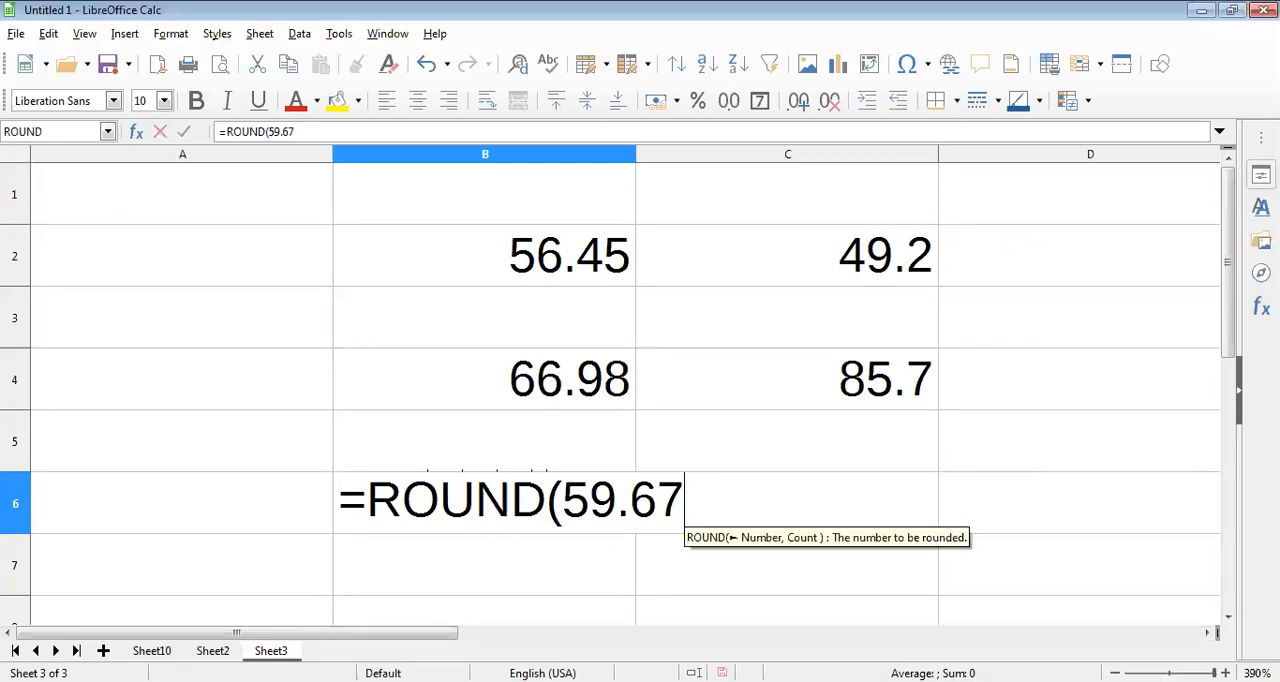
{"action": "type", "text": ","}
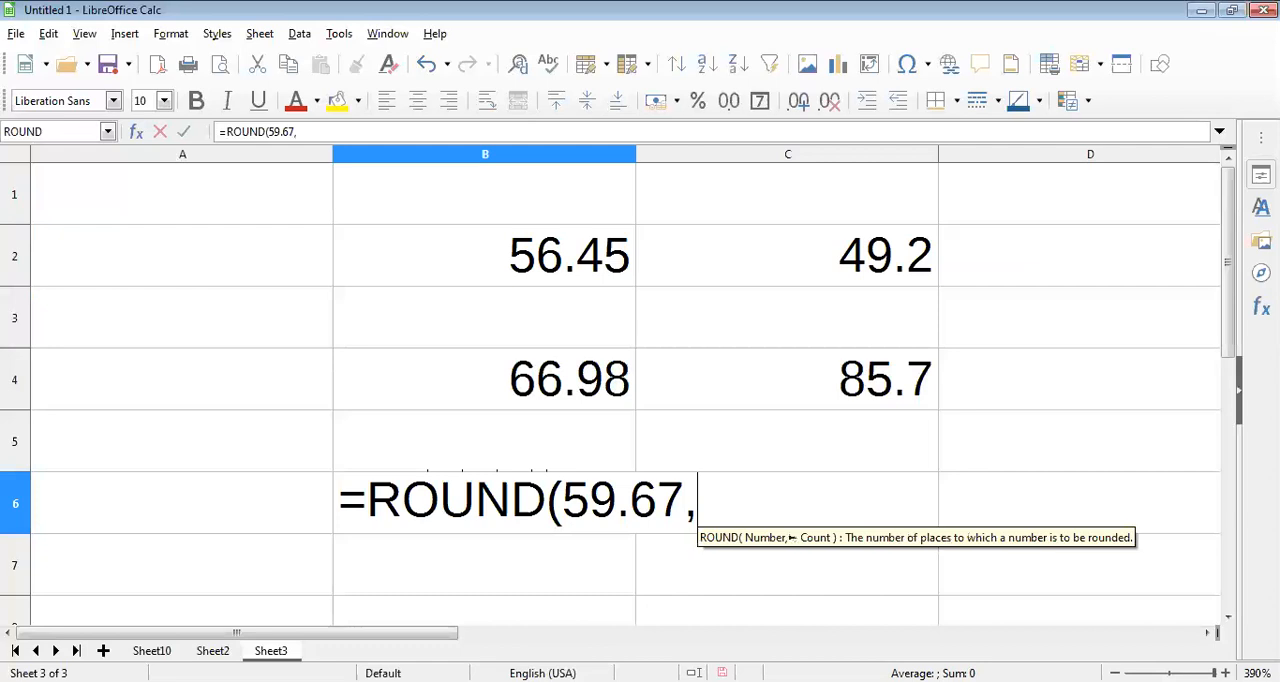
{"action": "type", "text": "0"}
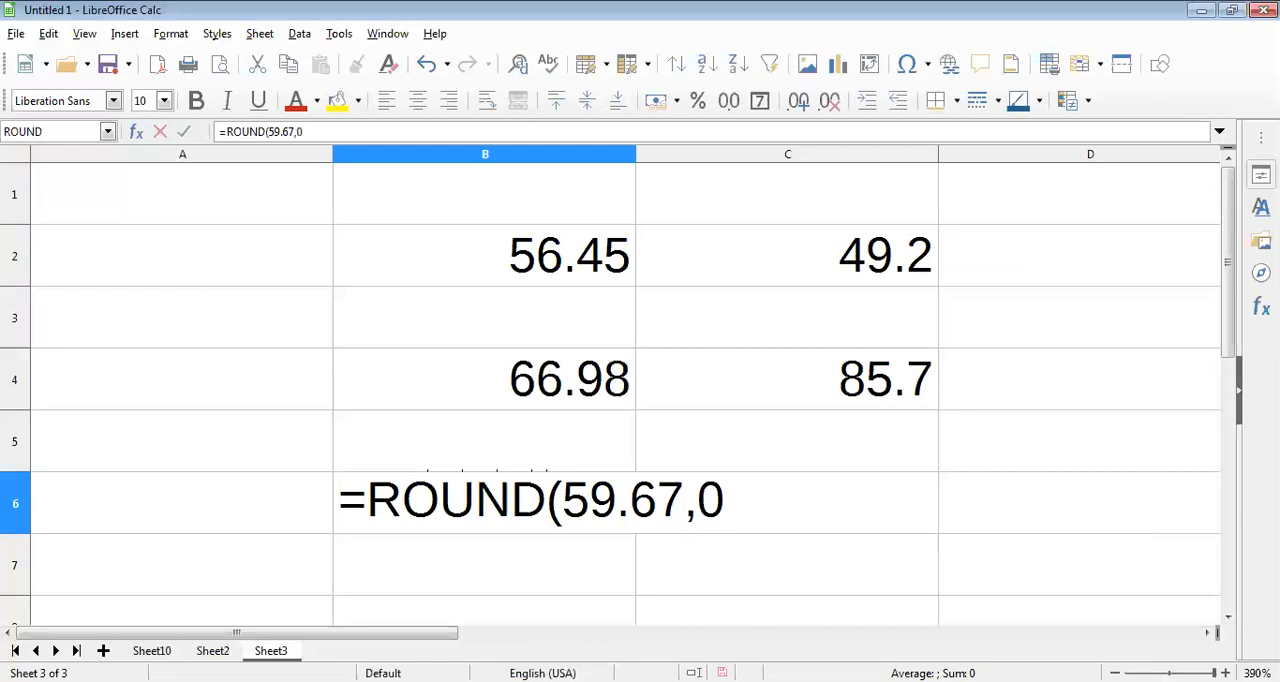
{"action": "type", "text": ")"}
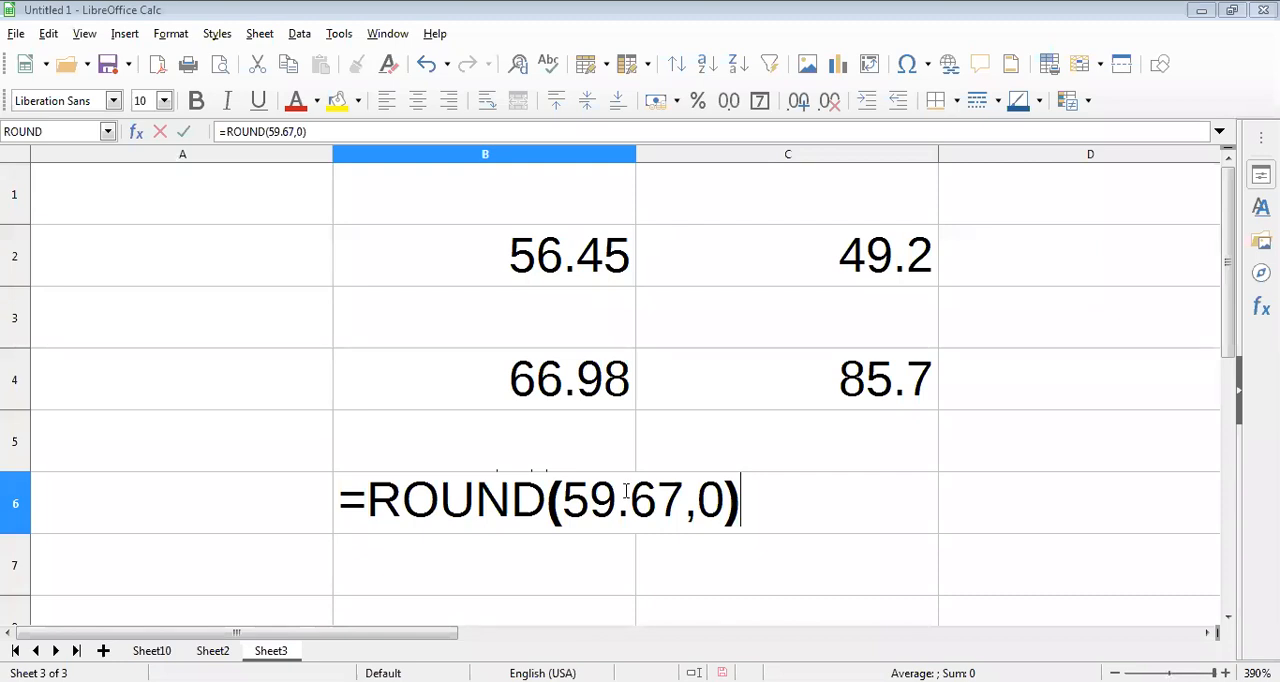
{"action": "key", "text": "Return"}
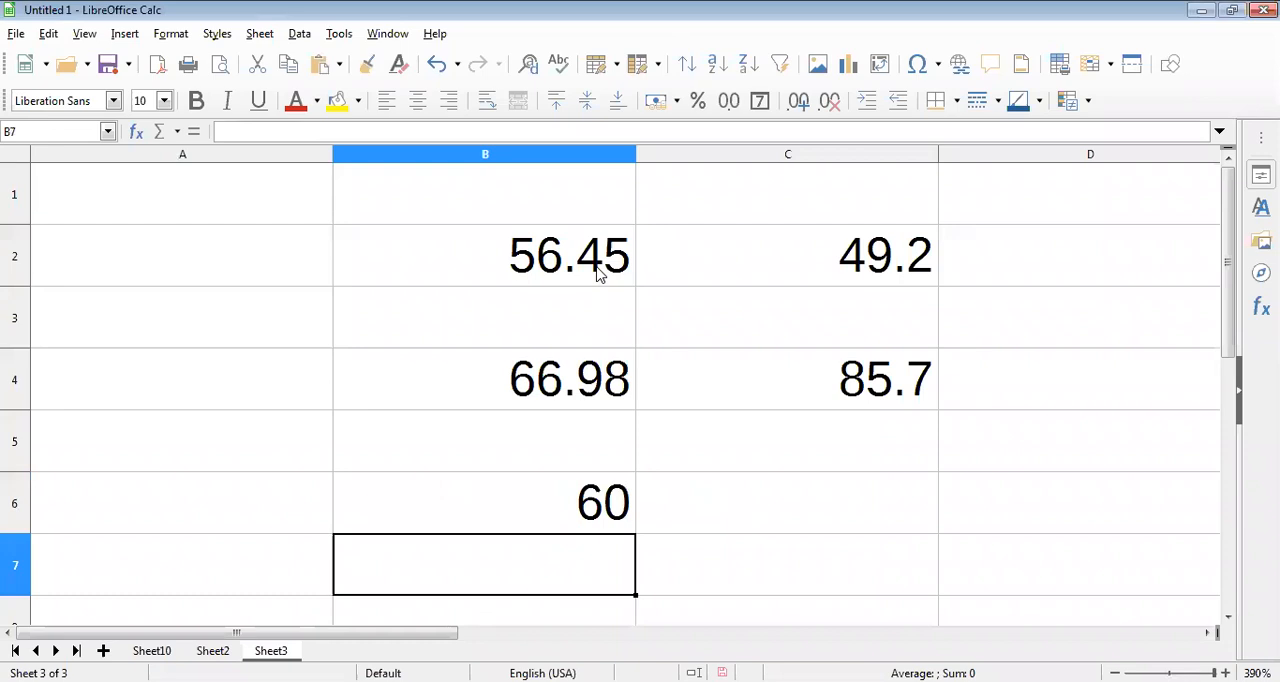
Step: Reopen the ROUND formulas in cells C2, C4 and B4 one after another to compare their decimal-place arguments
{"action": "double_click", "coordinate": [868, 255]}
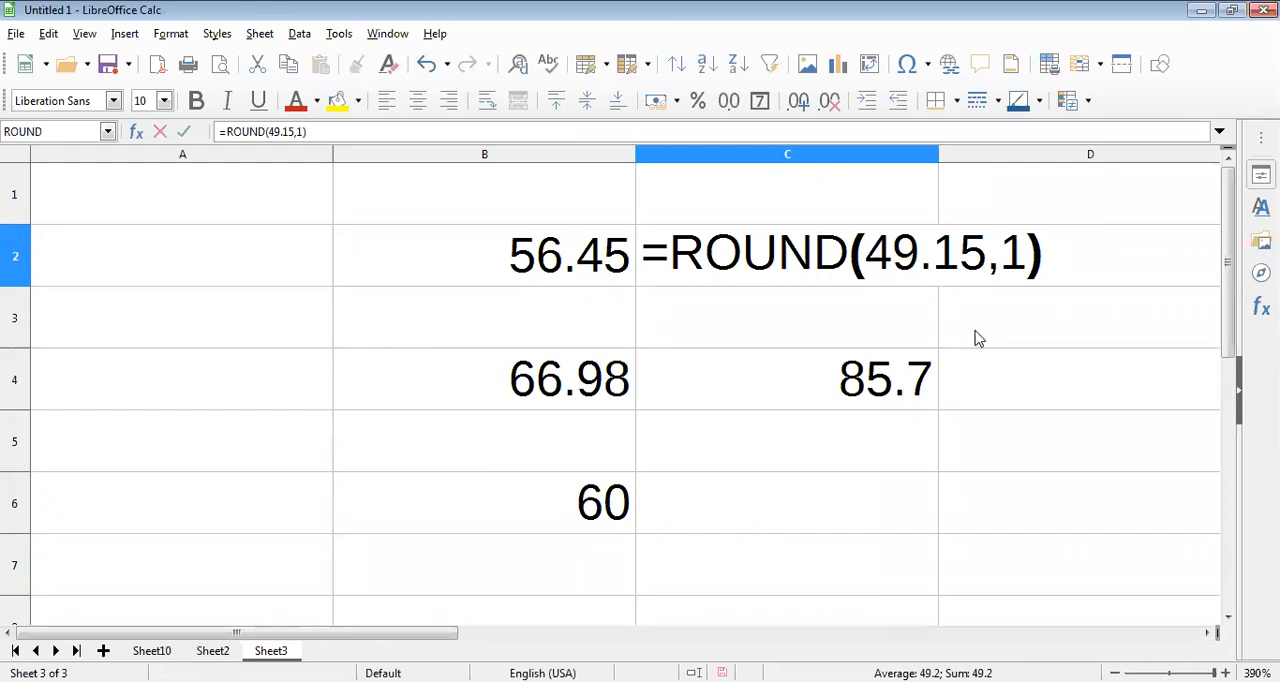
{"action": "left_click", "coordinate": [898, 372]}
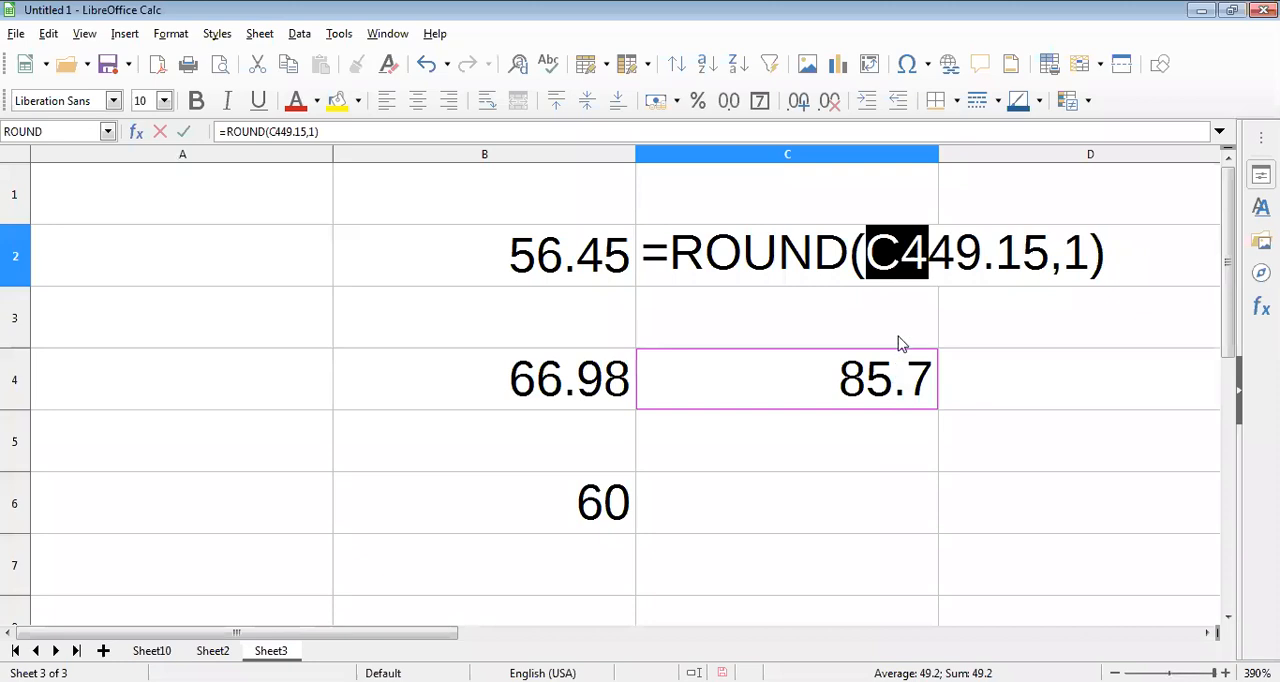
{"action": "key", "text": "BackSpace"}
{"action": "left_click", "coordinate": [888, 360]}
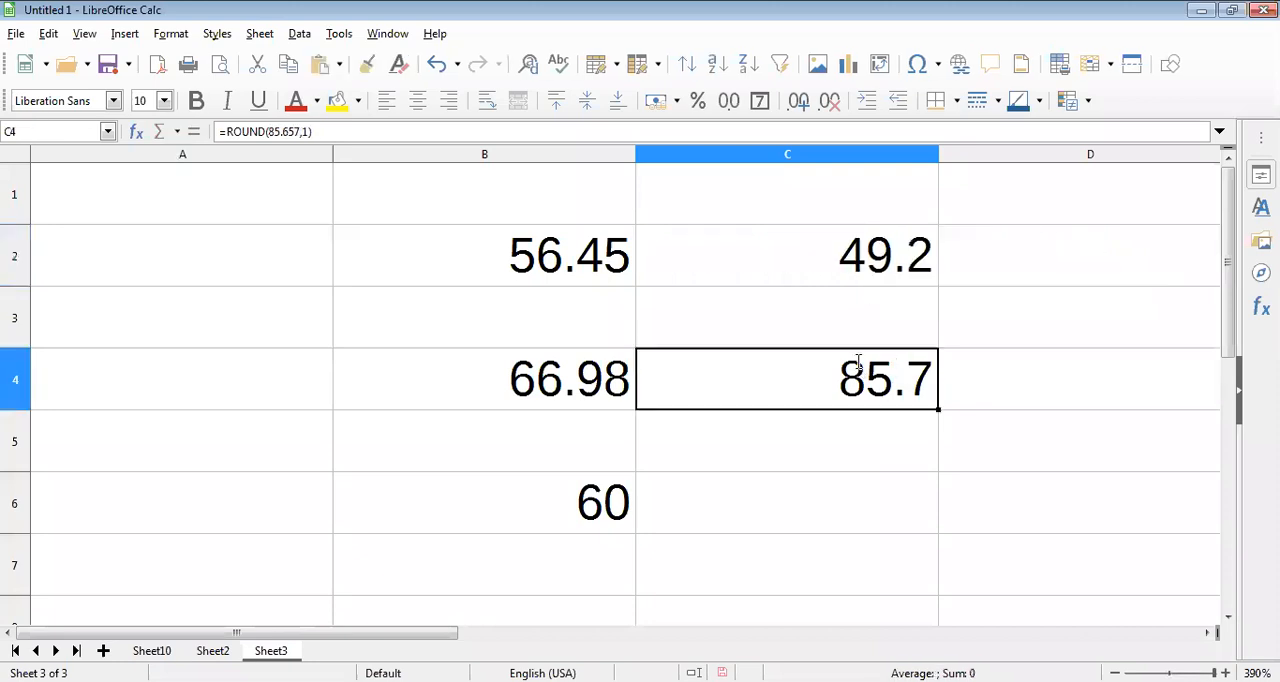
{"action": "double_click", "coordinate": [920, 386]}
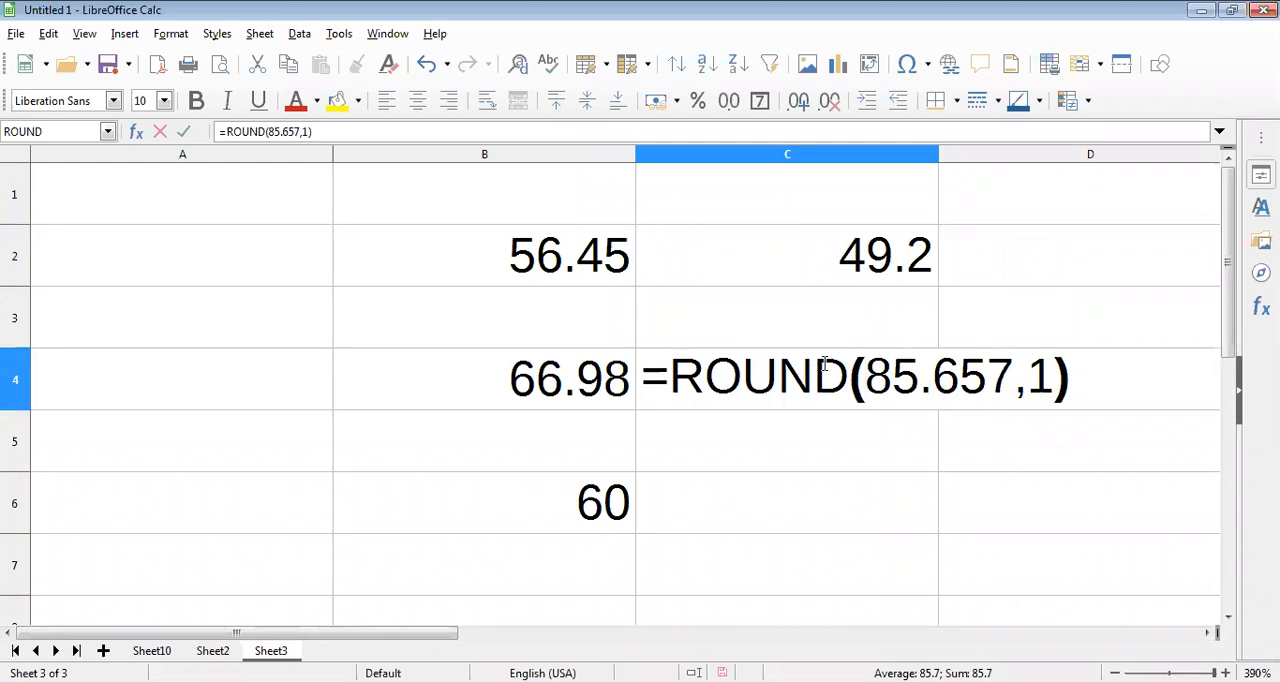
{"action": "key", "text": "Return"}
{"action": "double_click", "coordinate": [590, 385]}
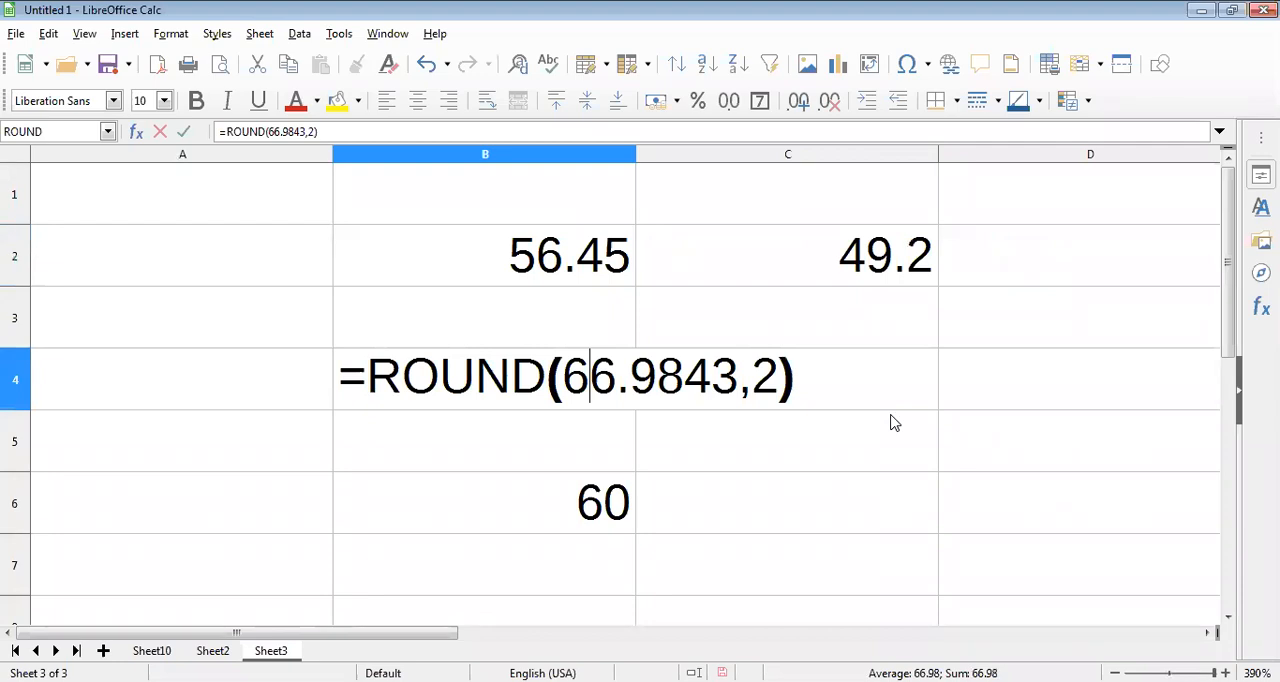
{"action": "key", "text": "Return"}
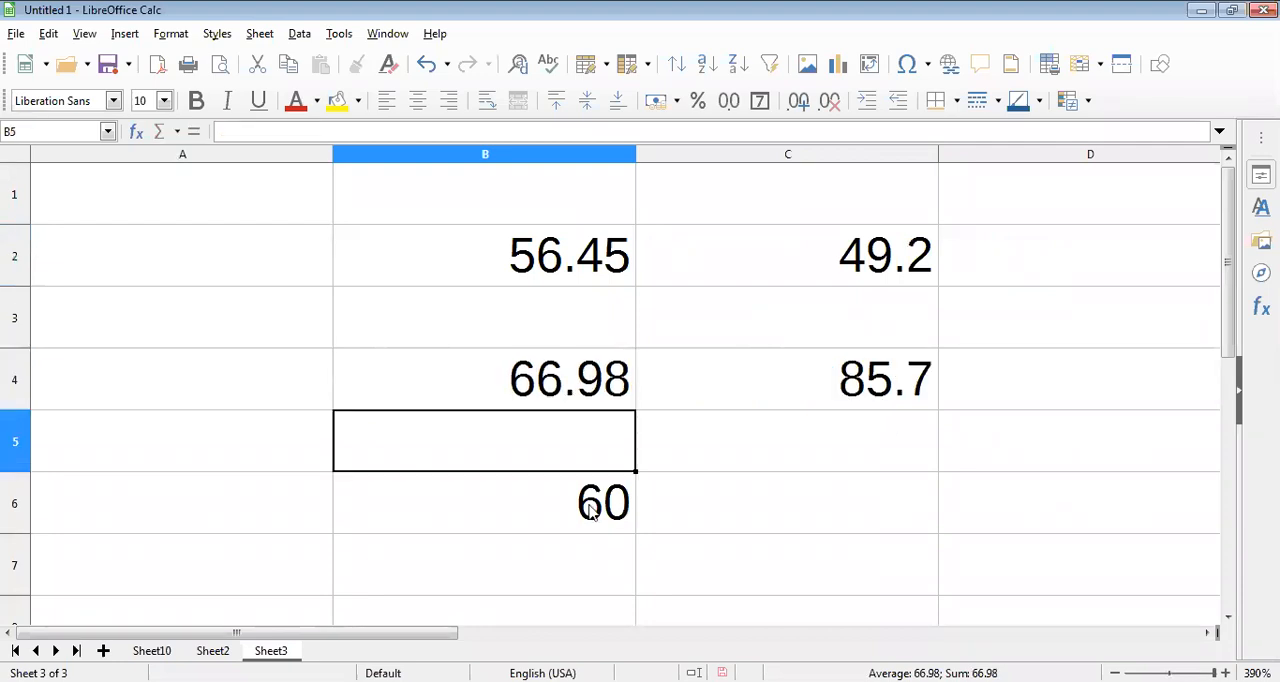
Step: Reopen the ROUND formula in cell B6 and highlight its decimal-places argument to examine it
{"action": "double_click", "coordinate": [590, 505]}
{"action": "left_click", "coordinate": [700, 505]}
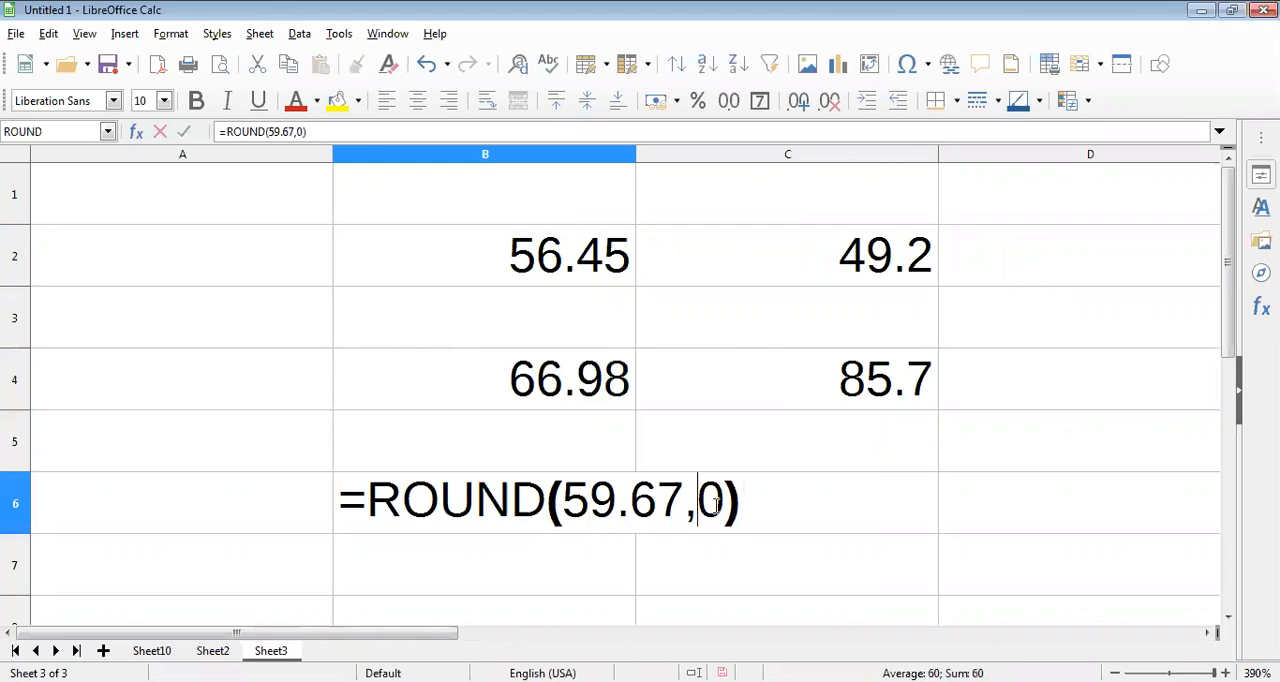
{"action": "left_click_drag", "start_coordinate": [700, 505], "coordinate": [724, 507]}
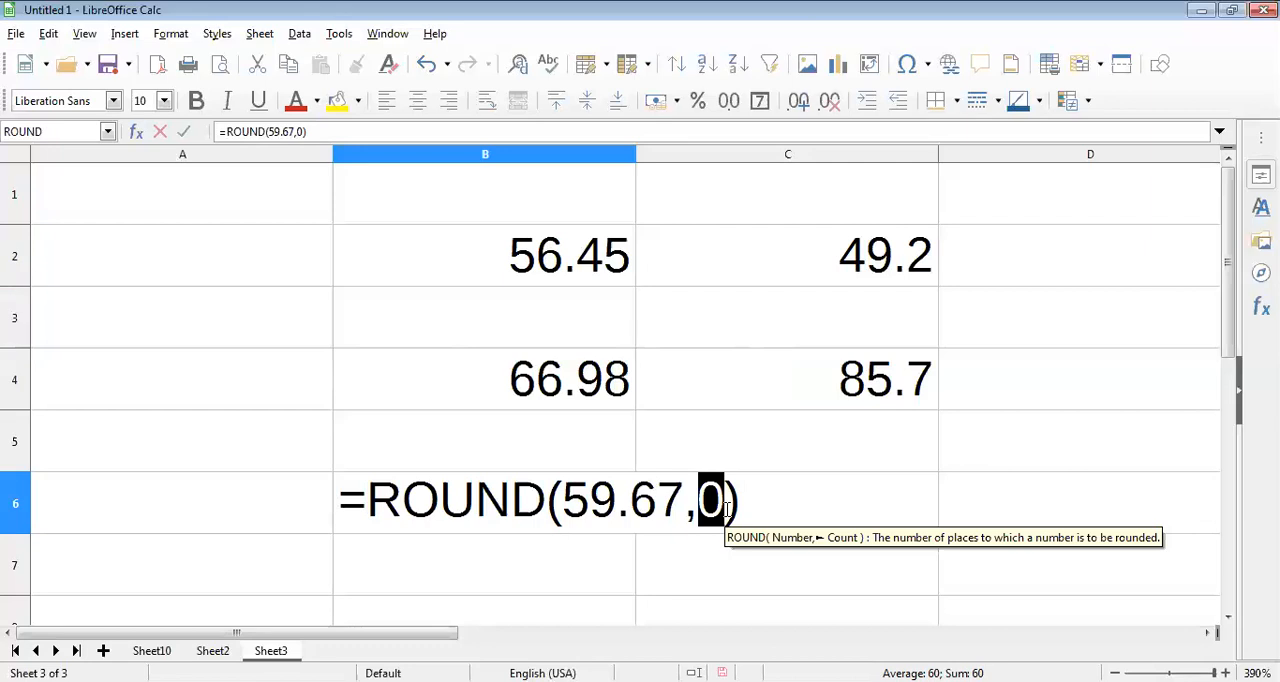
{"action": "key", "text": "Return"}
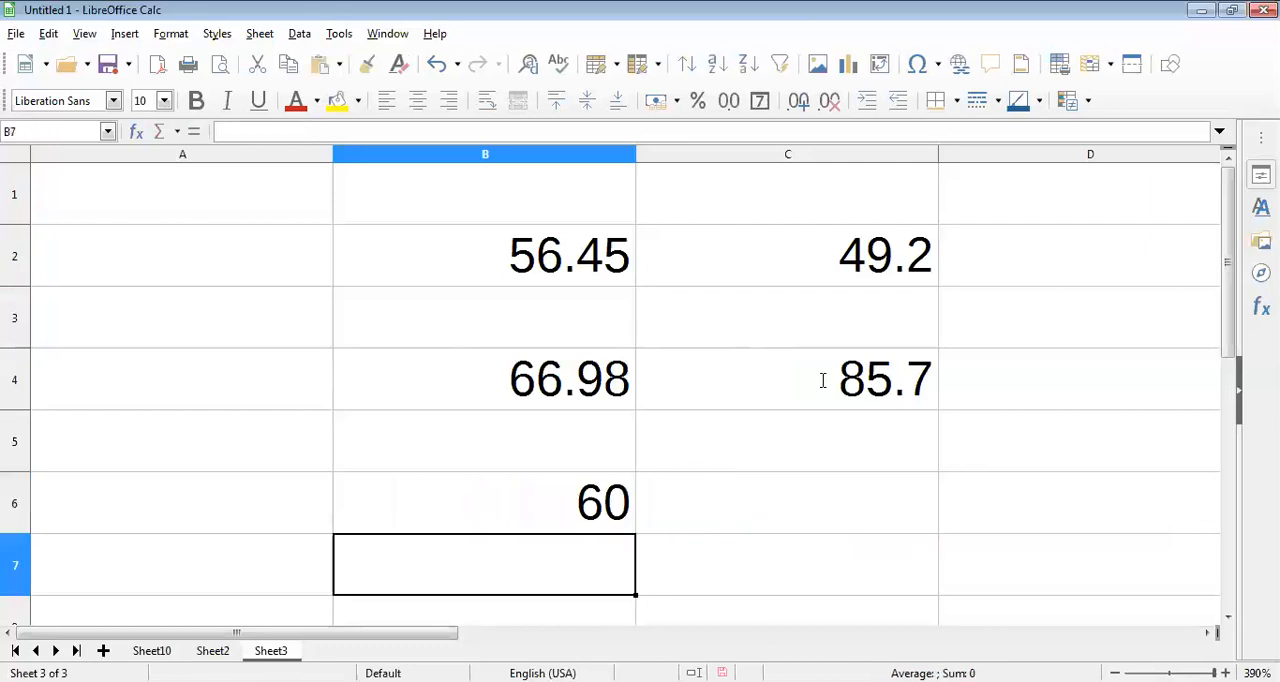
Step: Review the ROUND formula in cell C4 again, discarding any stray cell reference, and reopen the one in B4
{"action": "double_click", "coordinate": [822, 380]}
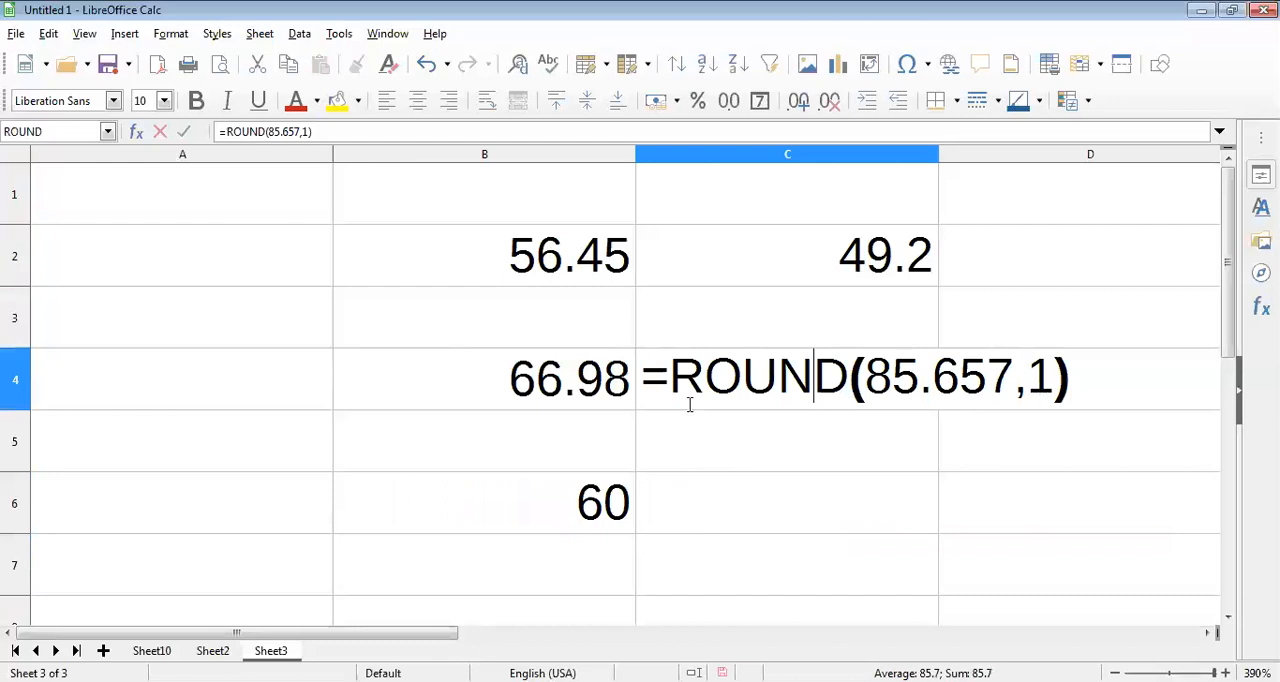
{"action": "left_click", "coordinate": [557, 388]}
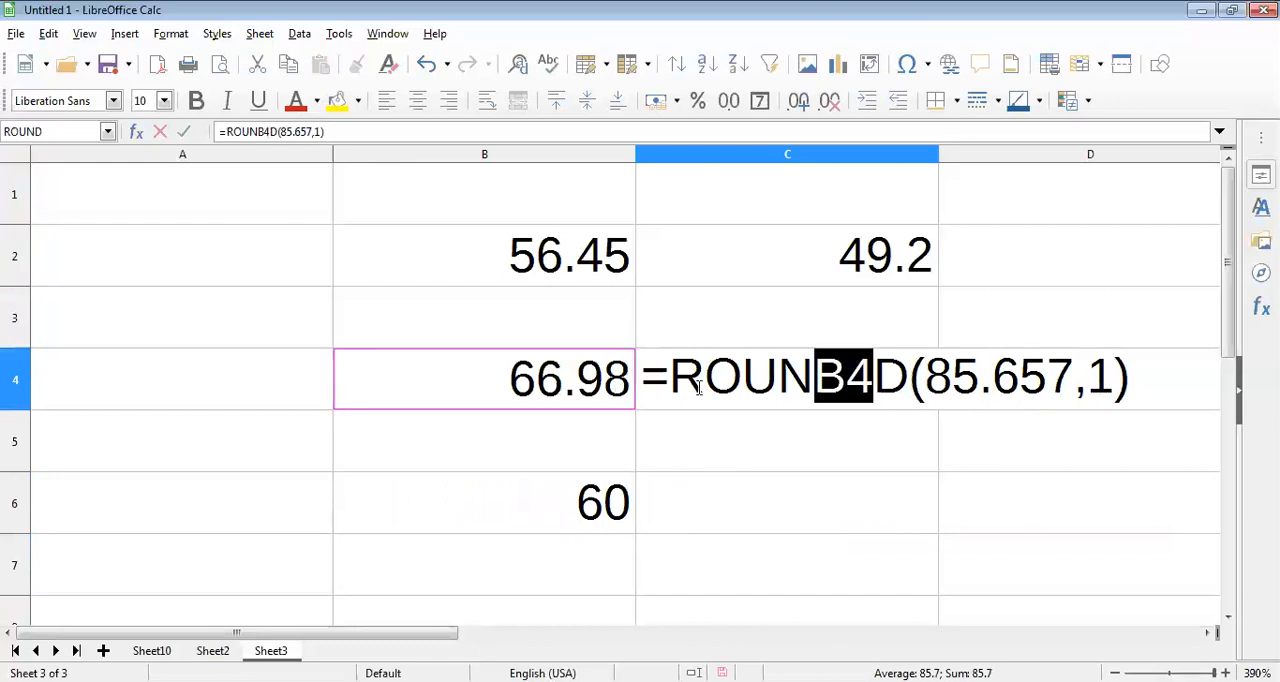
{"action": "key", "text": "BackSpace"}
{"action": "key", "text": "Return"}
{"action": "left_click", "coordinate": [621, 376]}
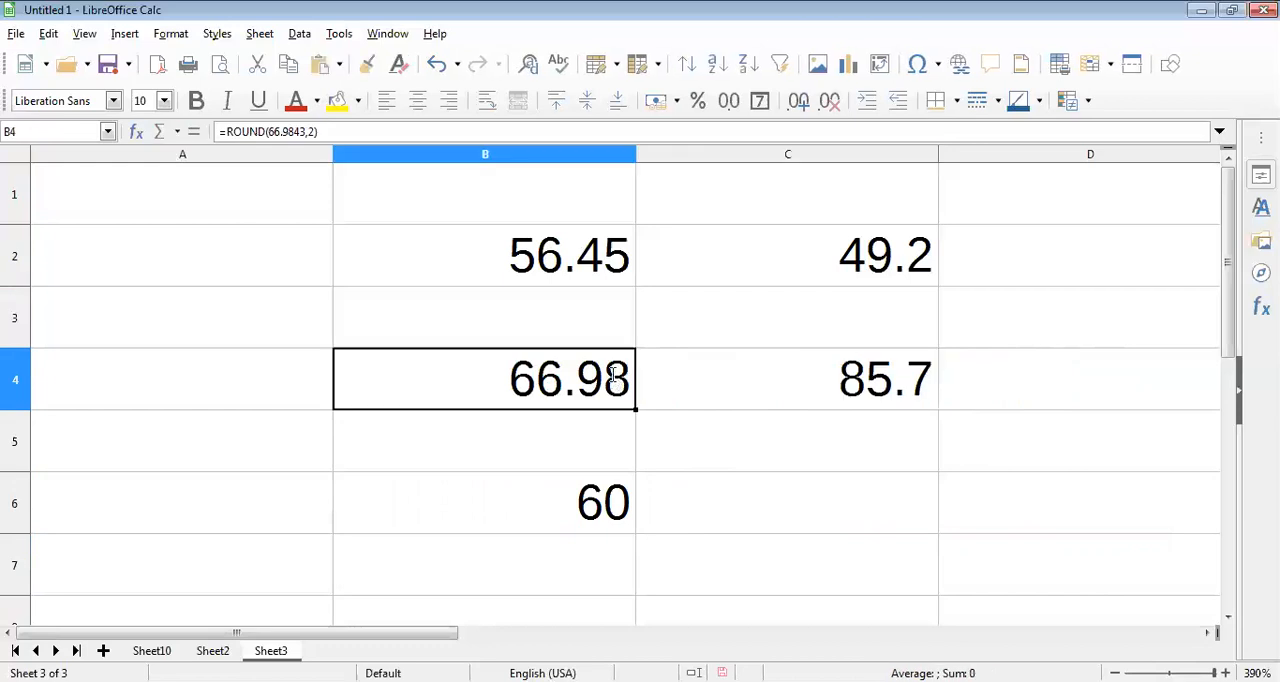
{"action": "double_click", "coordinate": [617, 378]}
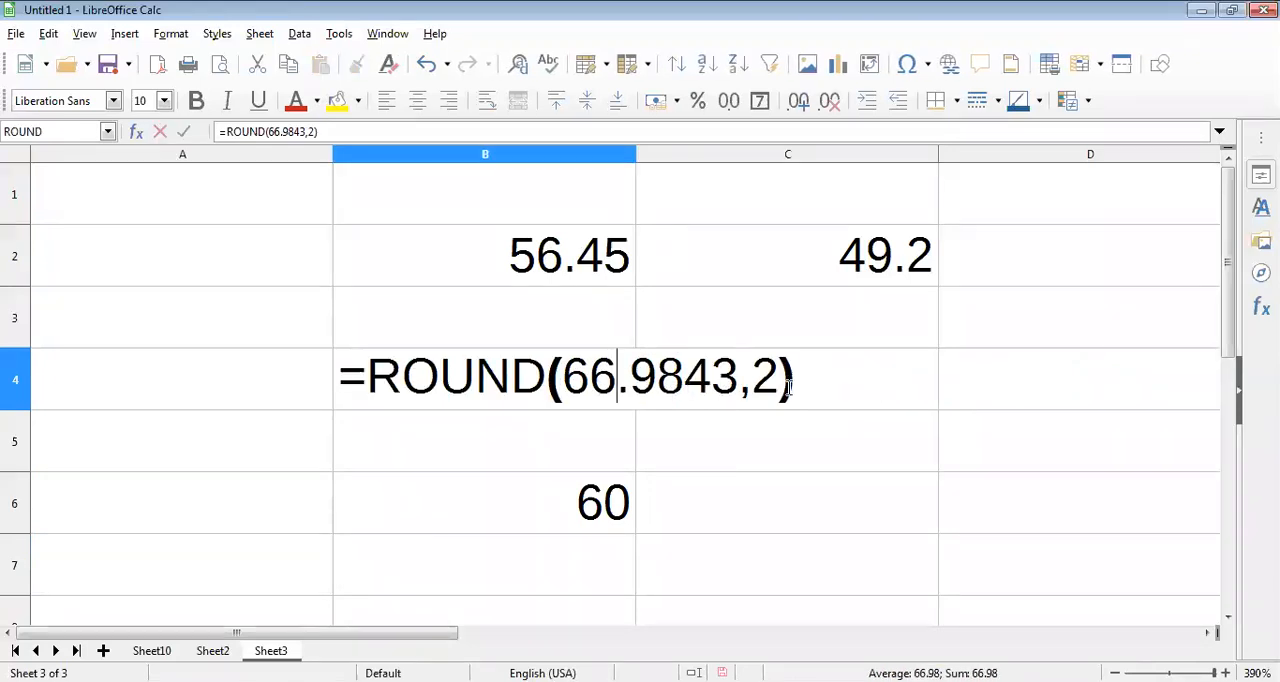
Step: Reopen the ROUND formula in cell B6 and highlight the first decimal digit of its number to examine it
{"action": "double_click", "coordinate": [590, 503]}
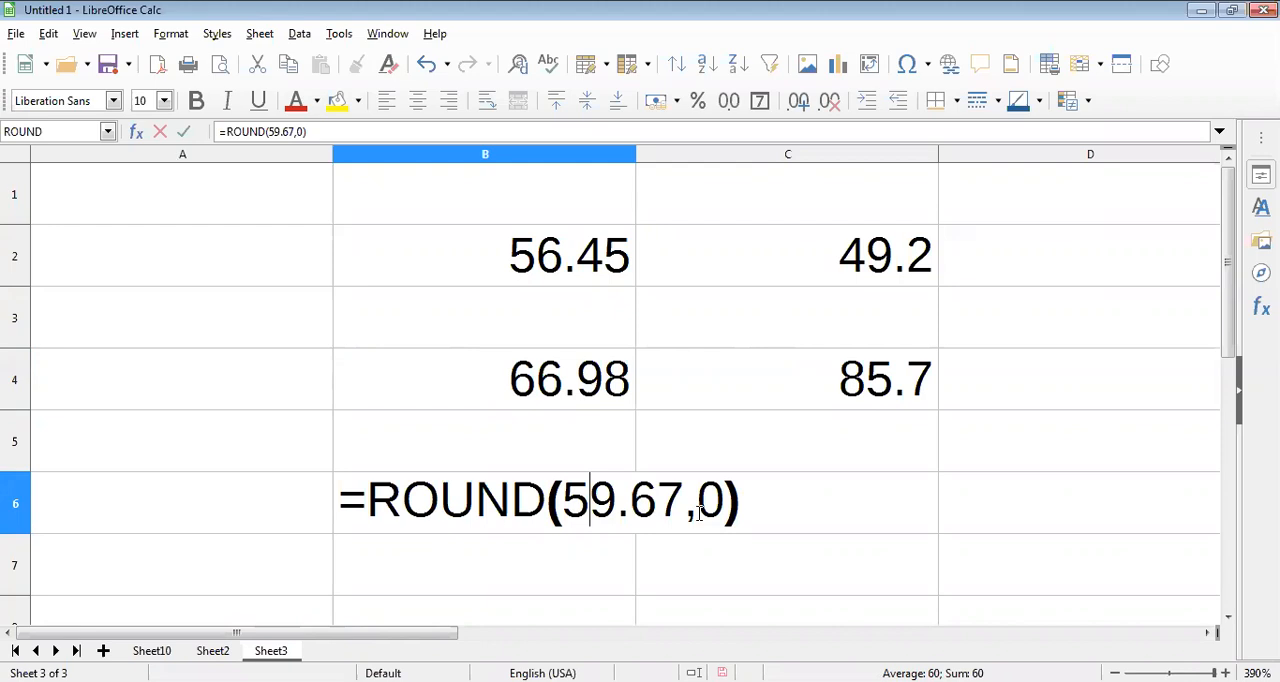
{"action": "left_click", "coordinate": [632, 505]}
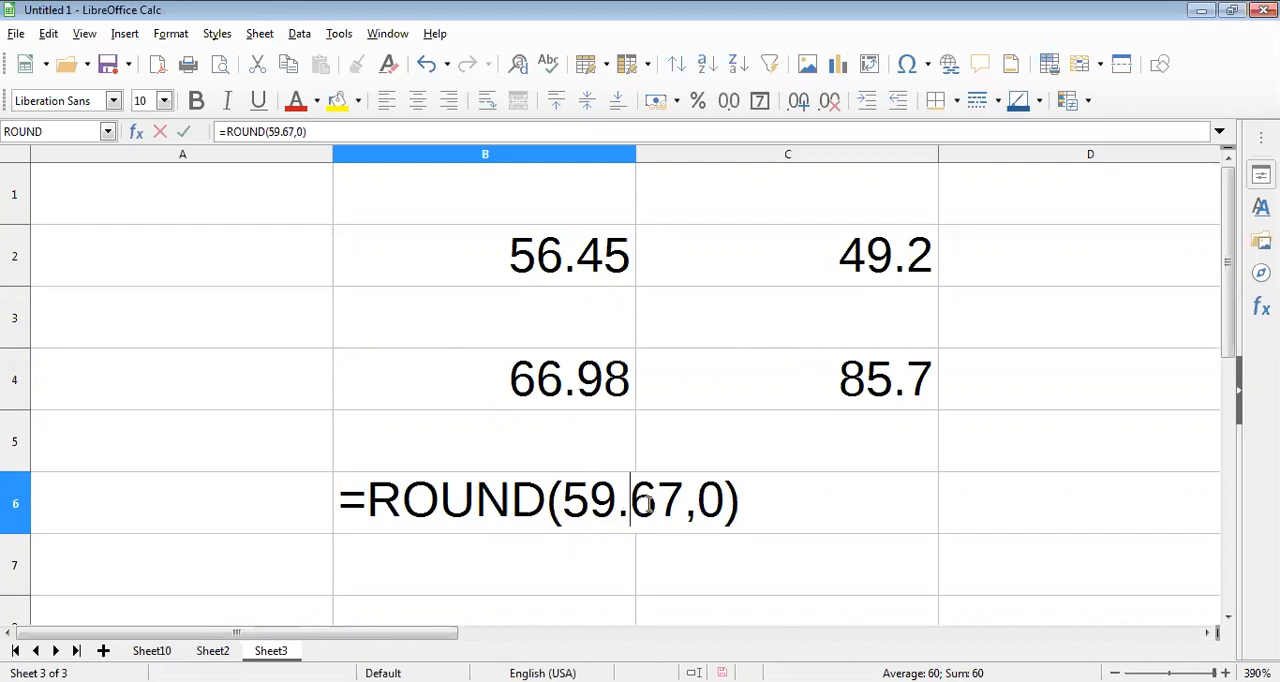
{"action": "key", "text": "shift+Right"}
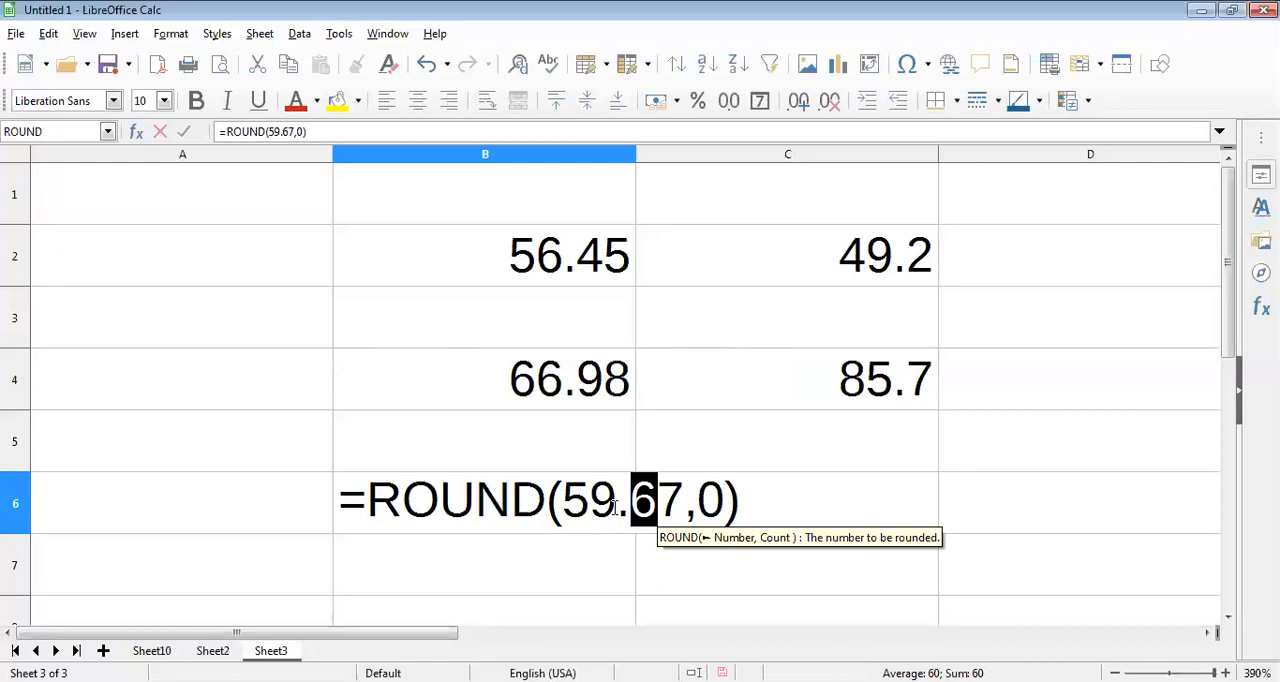
{"action": "key", "text": "Return"}
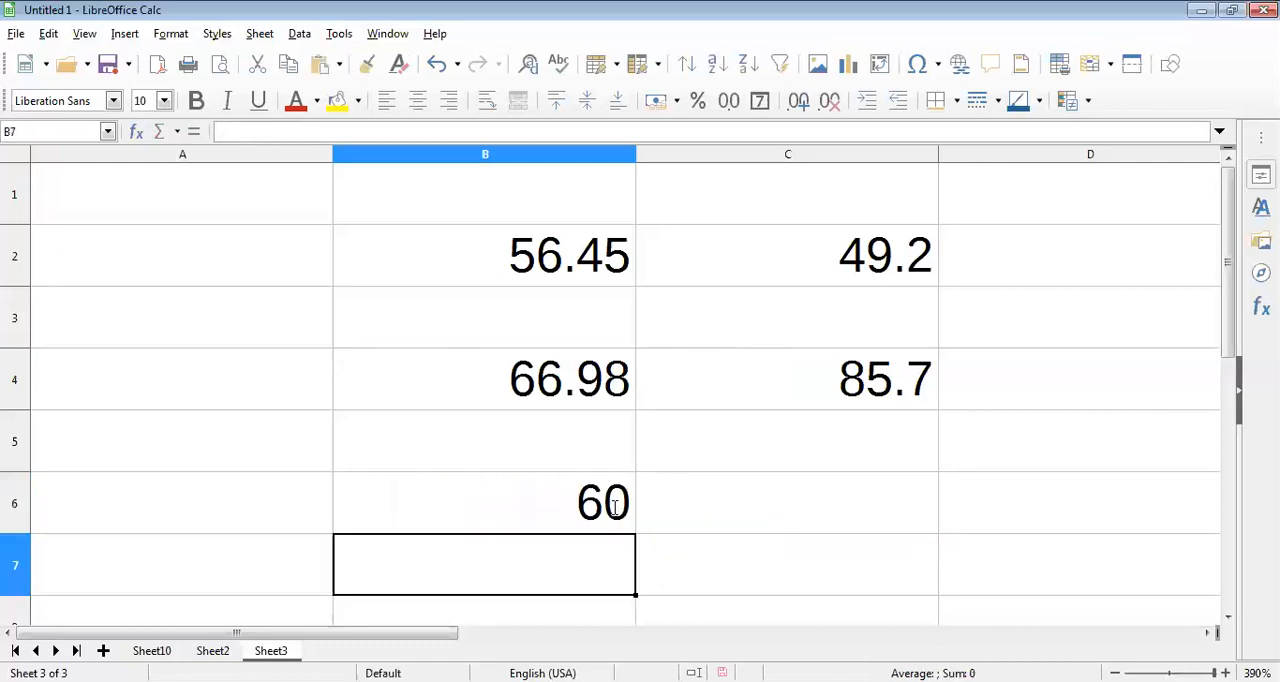